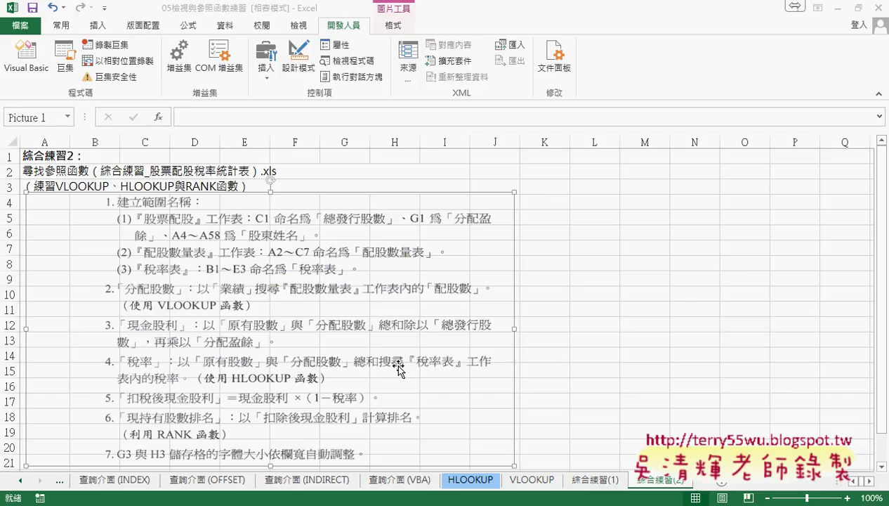
Mark the key terms 總發行股數, 分配盈餘, 股東姓名, 配股數量表 and 稅率表 in the instructions
scroll(275, 320, down, 1)
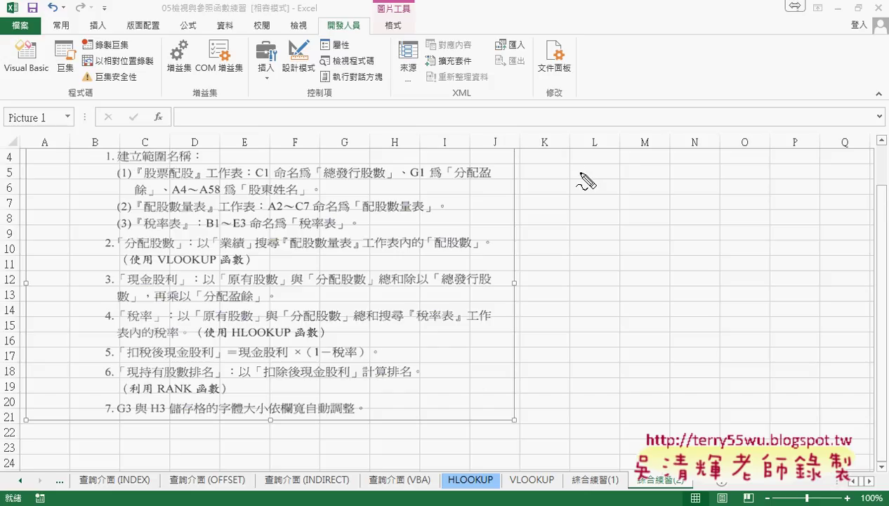
drag(332, 181, 359, 181)
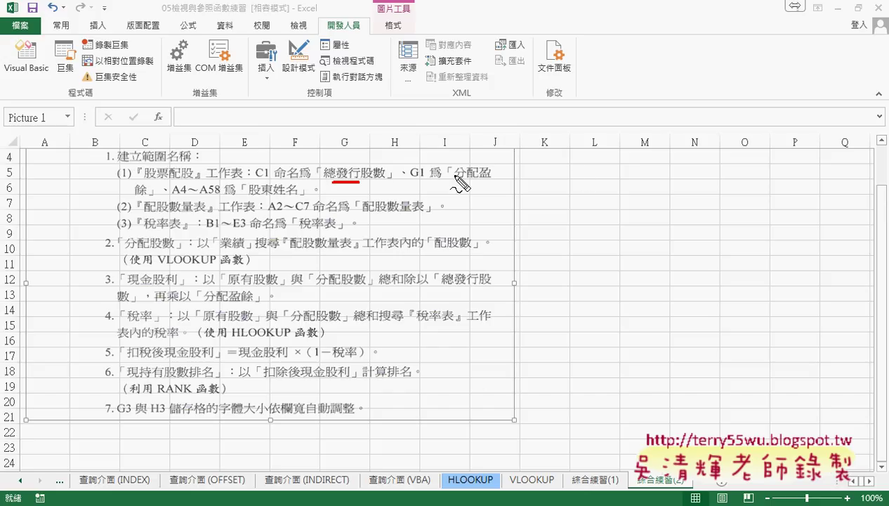
drag(456, 171, 490, 171)
drag(133, 196, 144, 196)
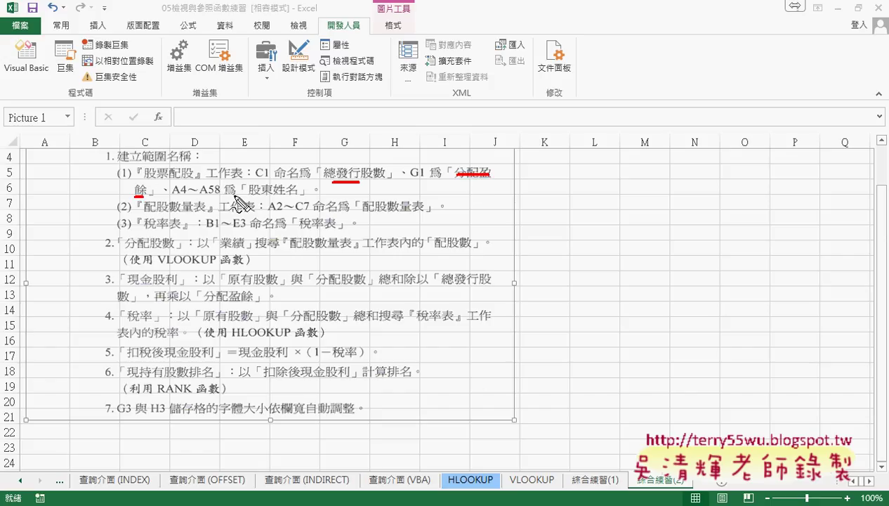
drag(247, 195, 281, 195)
drag(376, 208, 424, 208)
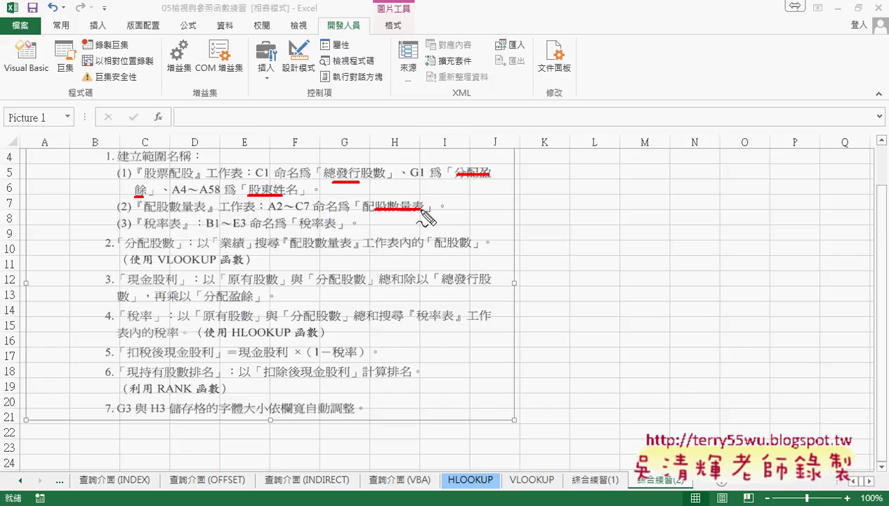
drag(299, 228, 343, 228)
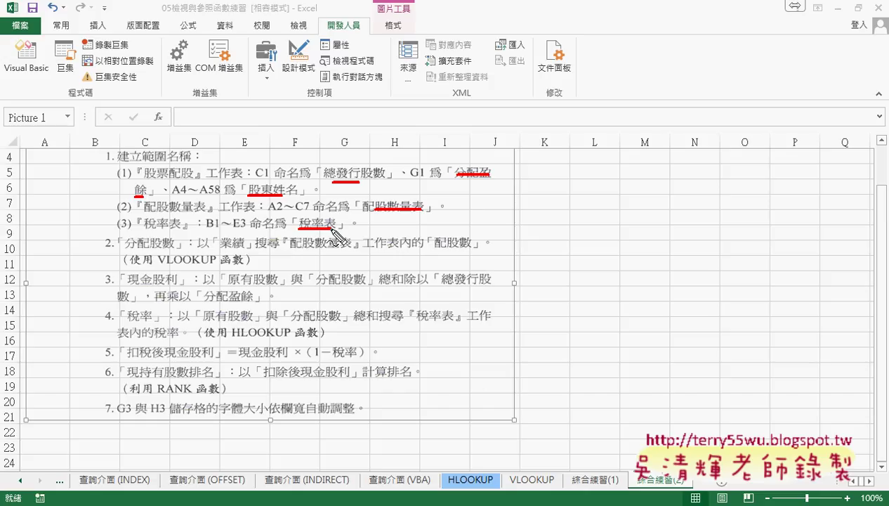
Clear the marks and open the 綜合練習_股票配股稅率統計表 workbook from Explorer
key(Escape)
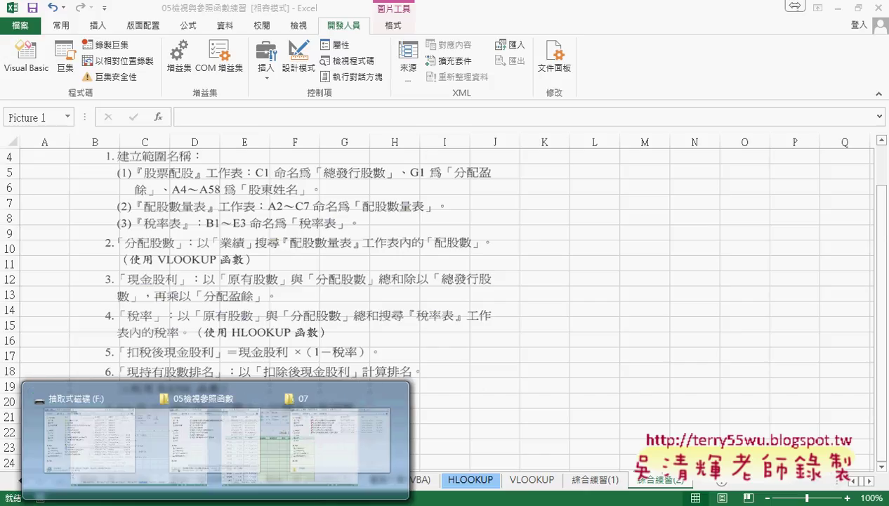
click(241, 457)
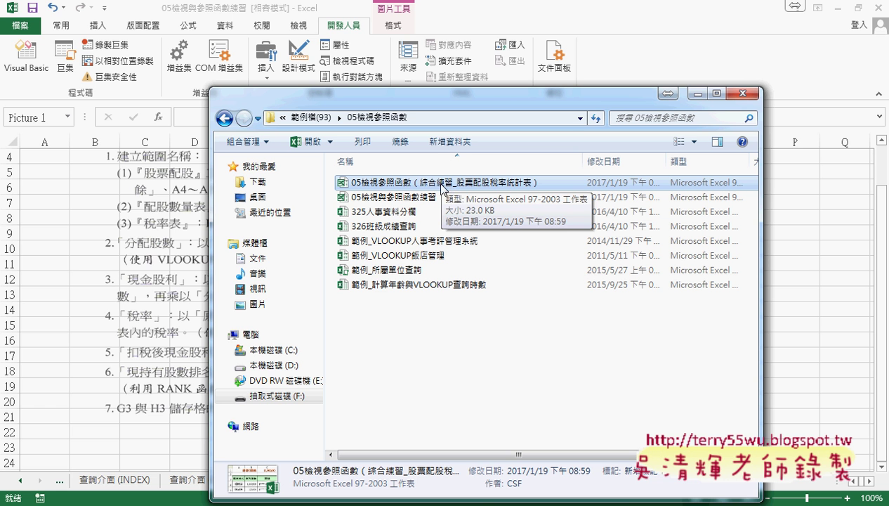
mouse_move(436, 183)
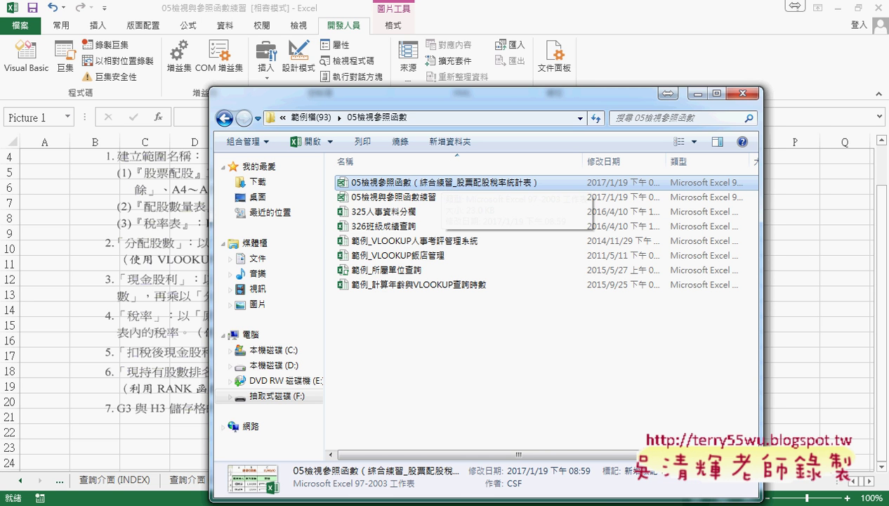
click(313, 393)
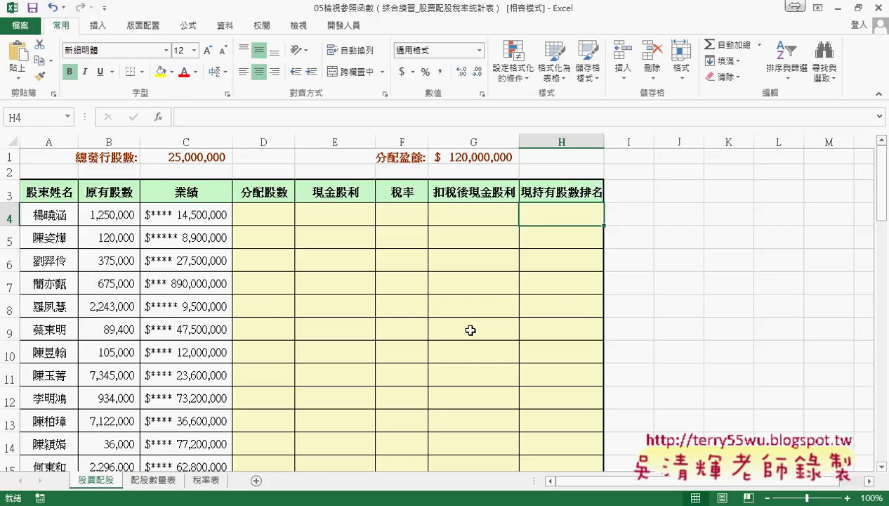
Delete all eight existing defined names in Name Manager
click(192, 29)
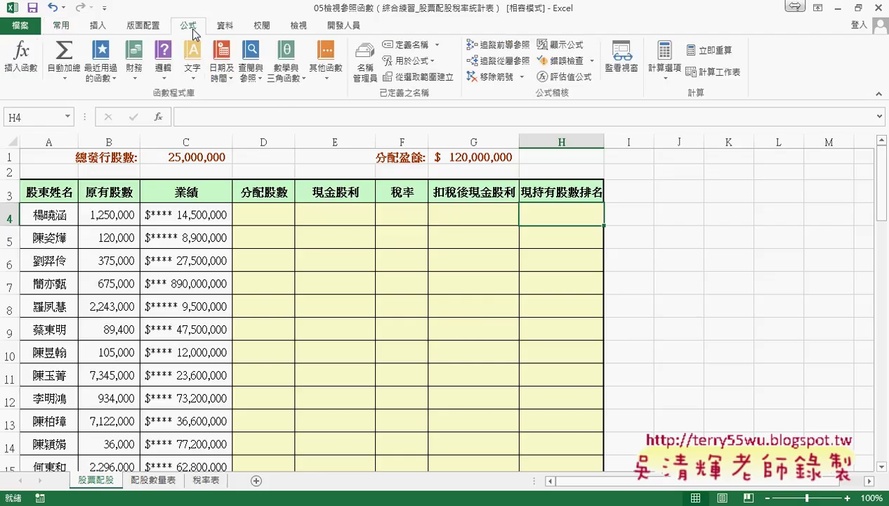
click(365, 70)
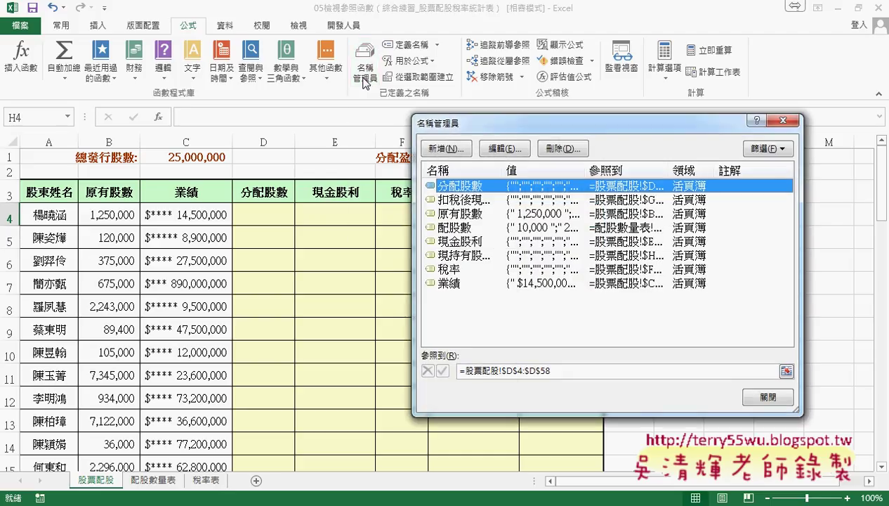
drag(463, 317, 500, 191)
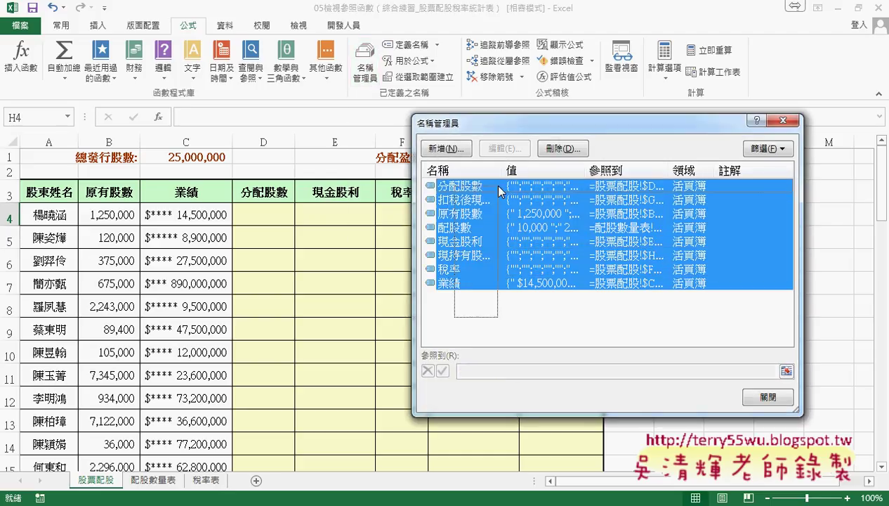
click(563, 149)
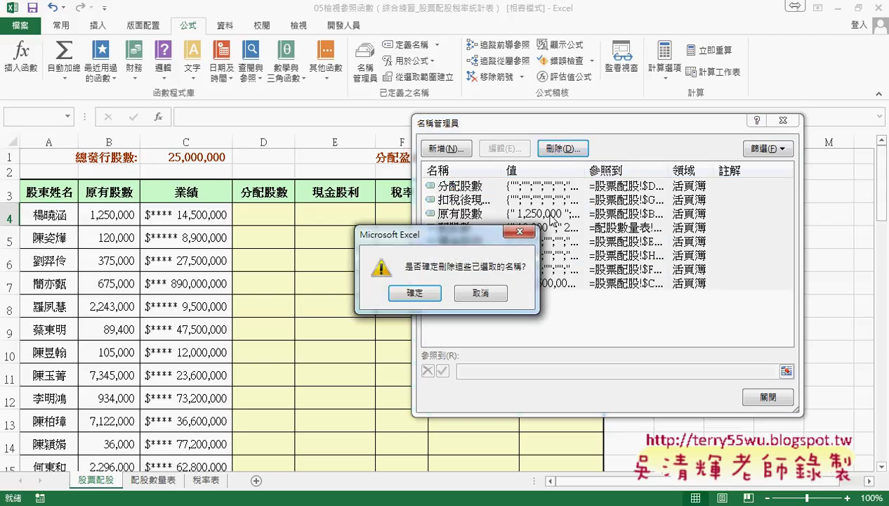
click(414, 292)
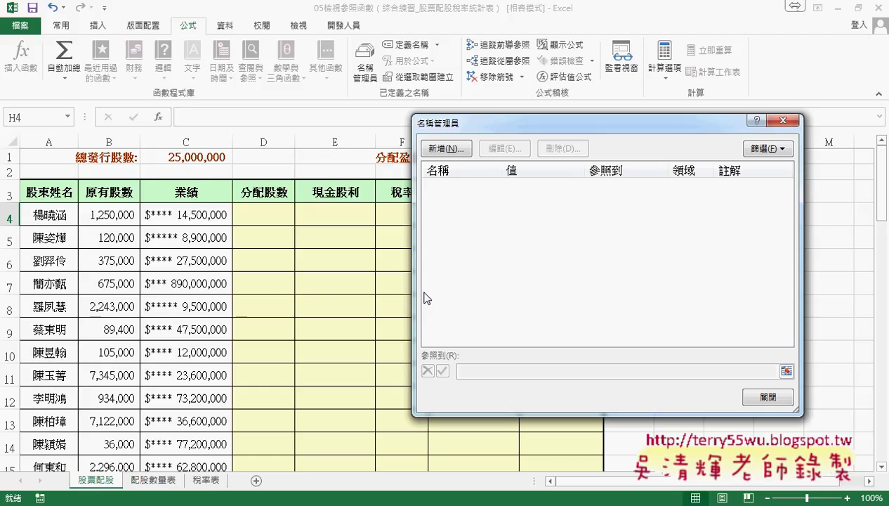
click(780, 121)
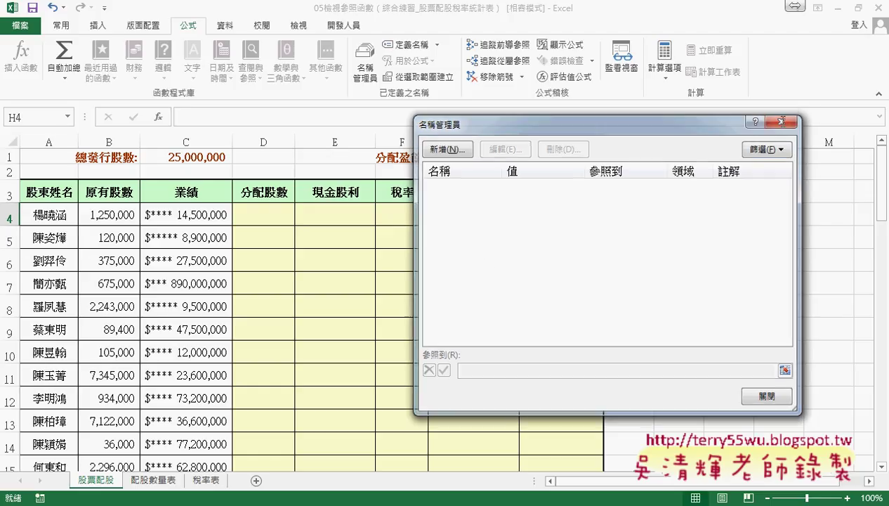
click(192, 159)
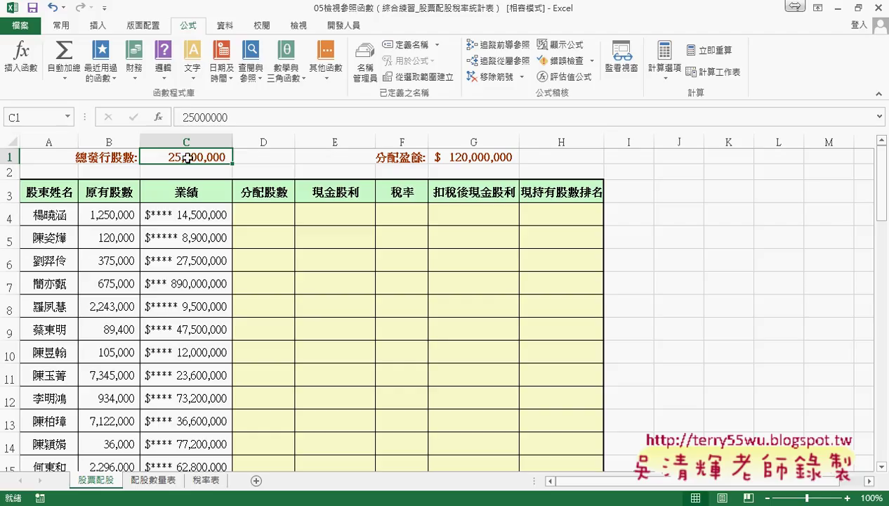
Name cell C1 總發行股數 with Define Name
click(408, 44)
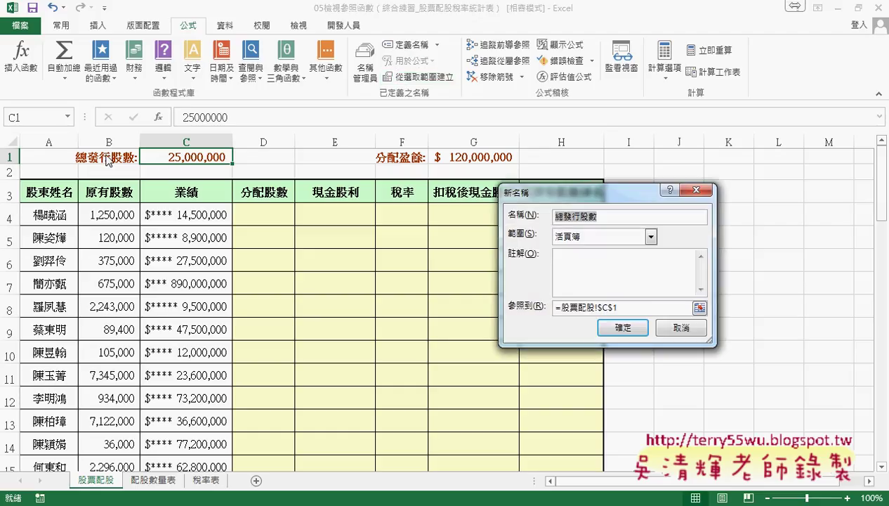
click(585, 217)
click(615, 327)
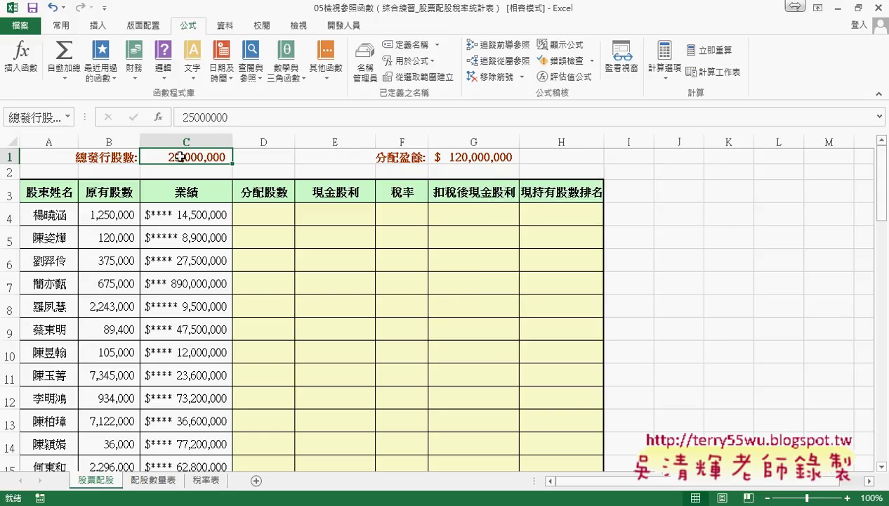
Name cell G1 分配盈餘 with Define Name
click(452, 155)
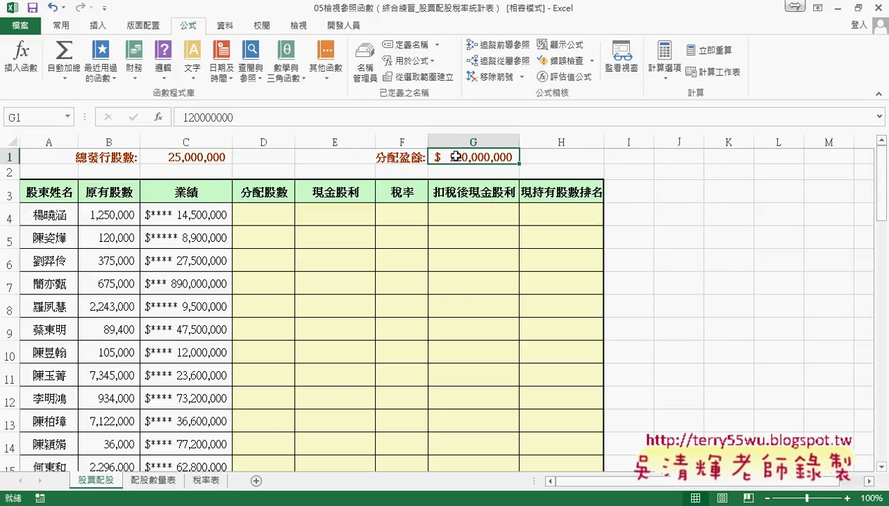
click(413, 45)
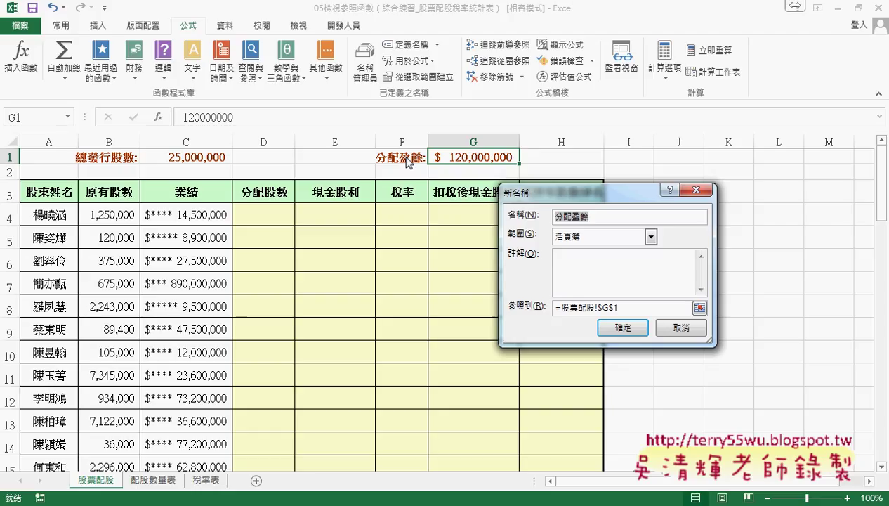
click(618, 327)
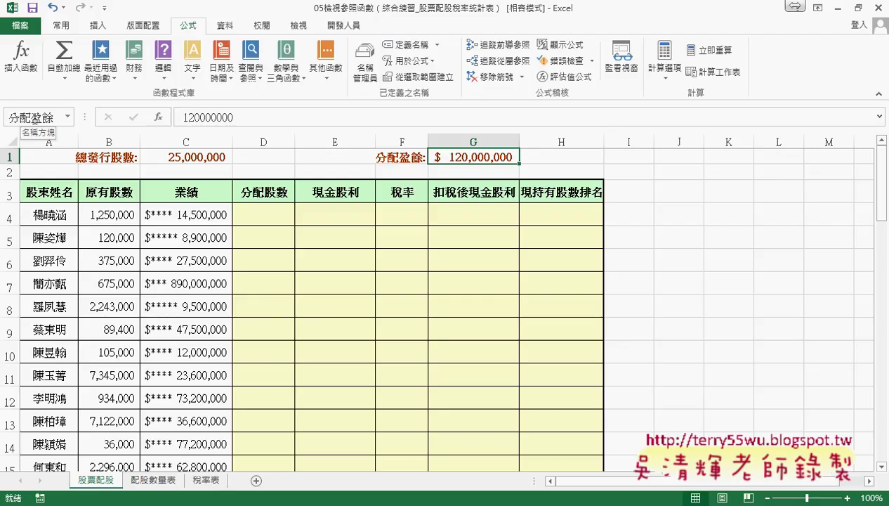
click(51, 188)
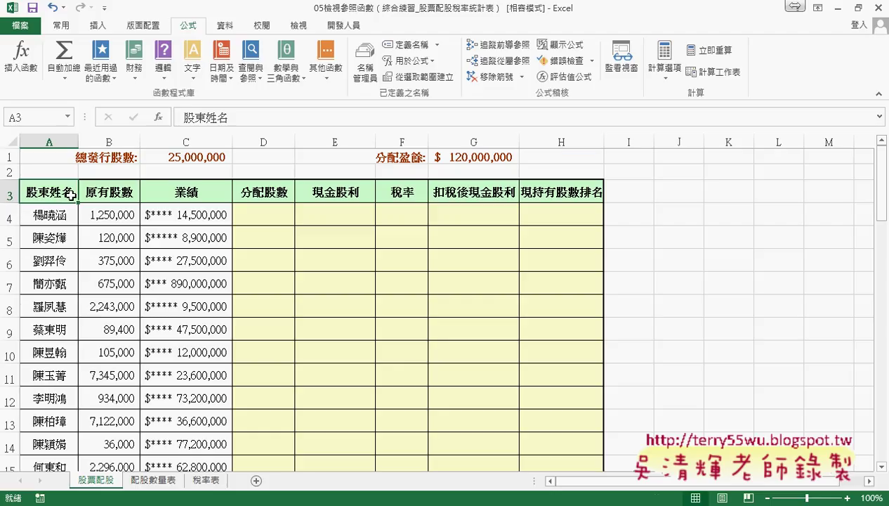
Create names for every column of A3:H58 from the top header row only
key(ctrl+shift+Right)
key(ctrl+shift+Down)
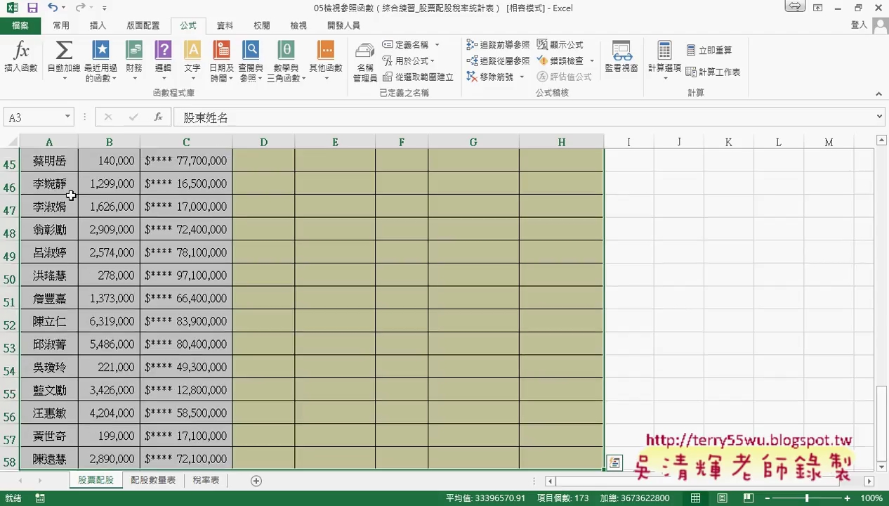
scroll(372, 212, up, 3)
scroll(374, 214, up, 4)
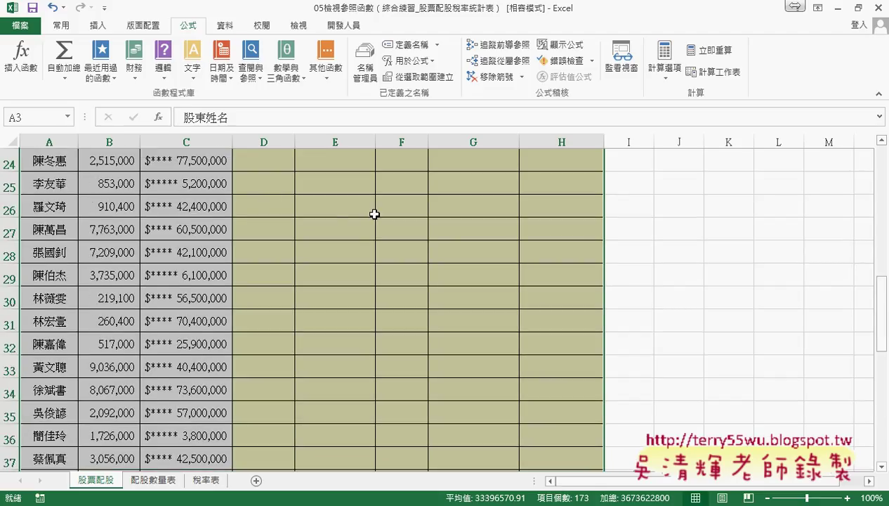
scroll(374, 214, up, 5)
scroll(374, 214, up, 3)
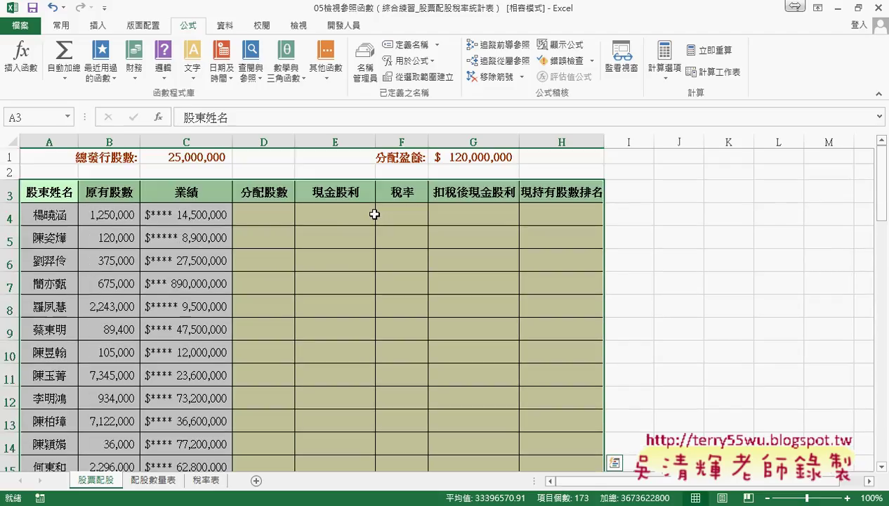
click(425, 79)
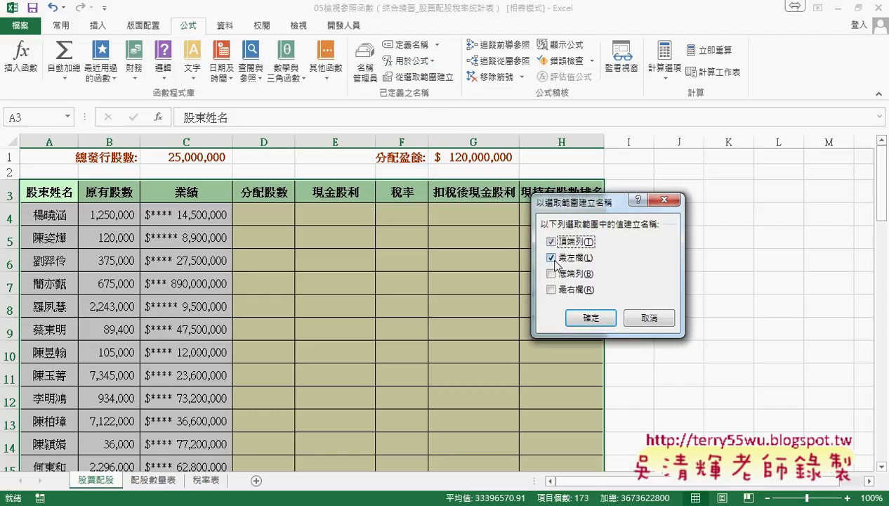
click(551, 257)
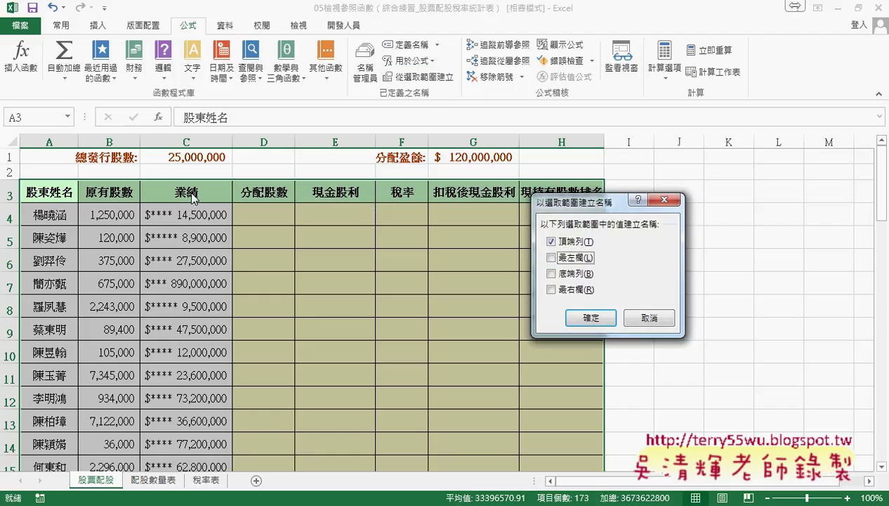
click(597, 320)
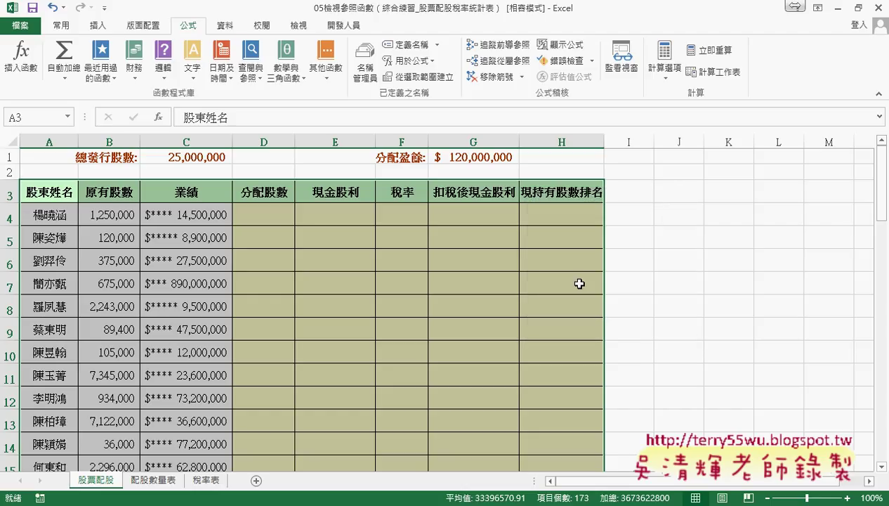
click(366, 68)
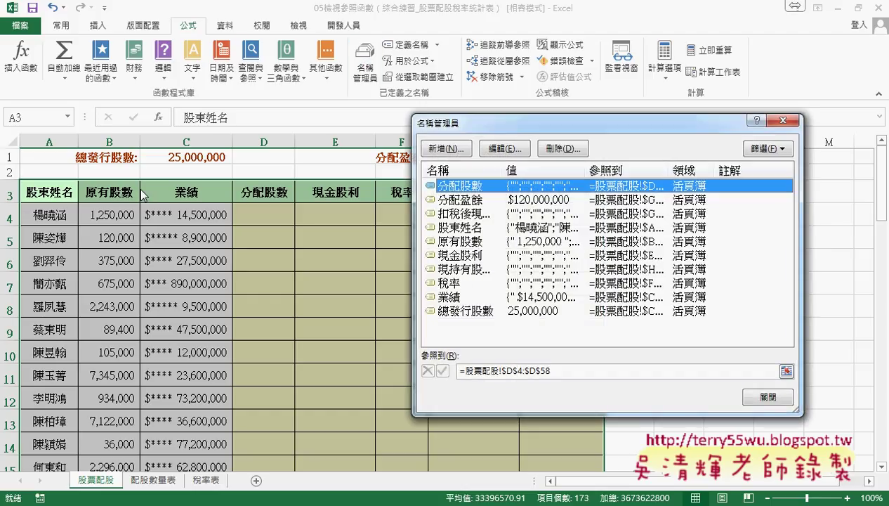
Confirm 股東姓名 refers to A4:A58, then close Name Manager
mouse_move(462, 323)
mouse_down()
mouse_move(482, 263)
mouse_move(483, 188)
mouse_up()
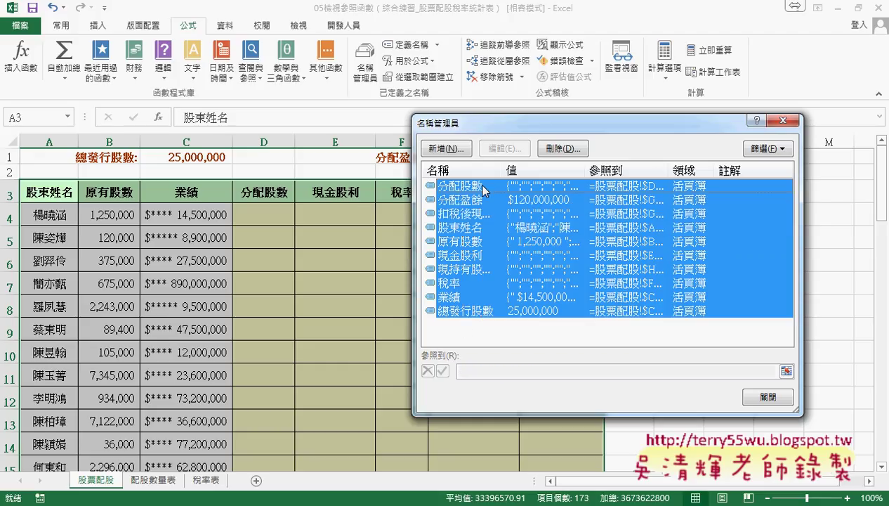
drag(483, 188, 528, 192)
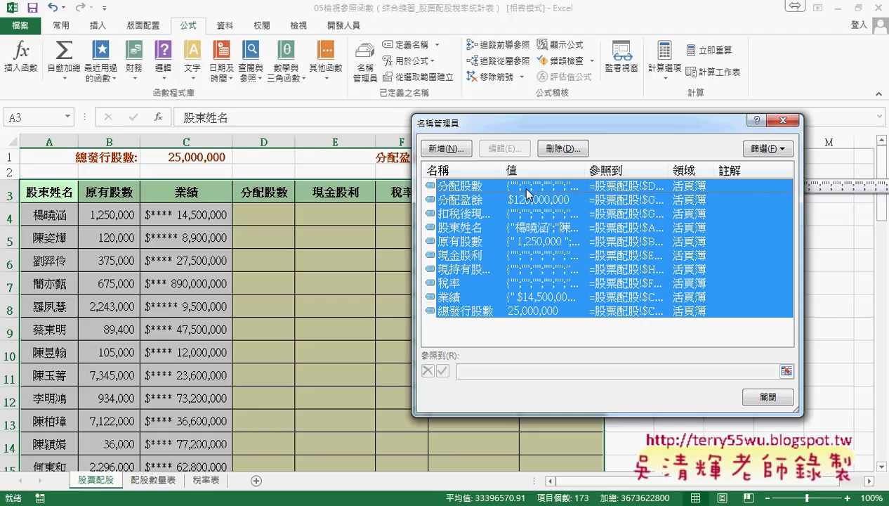
click(467, 231)
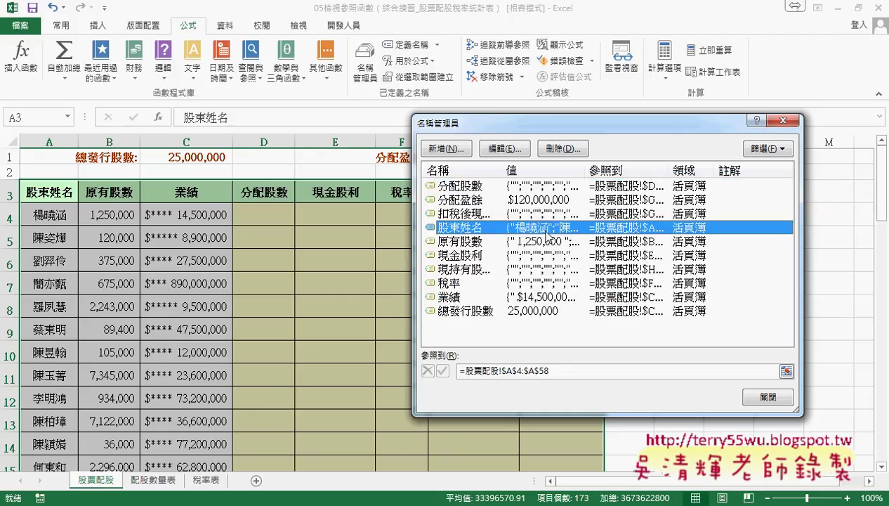
click(552, 375)
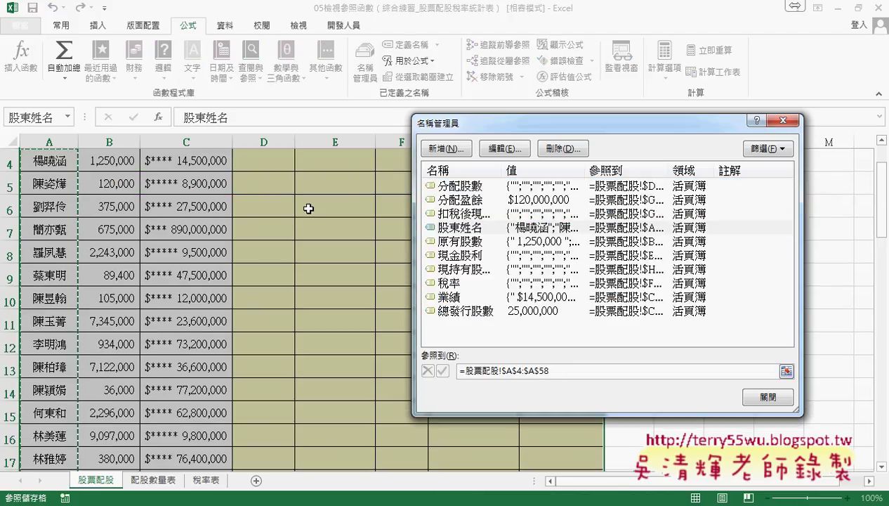
click(775, 397)
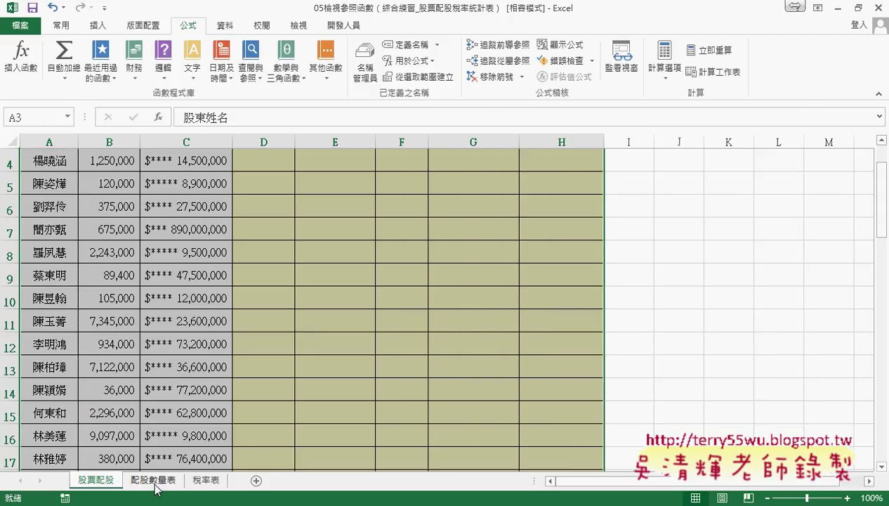
click(154, 480)
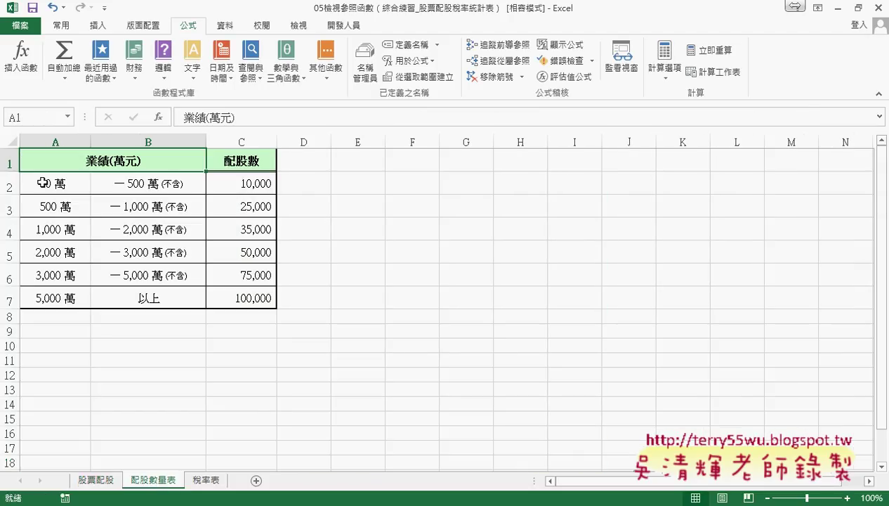
Name the range A2:C7 配股數量表 through the Name Box
drag(43, 183, 240, 302)
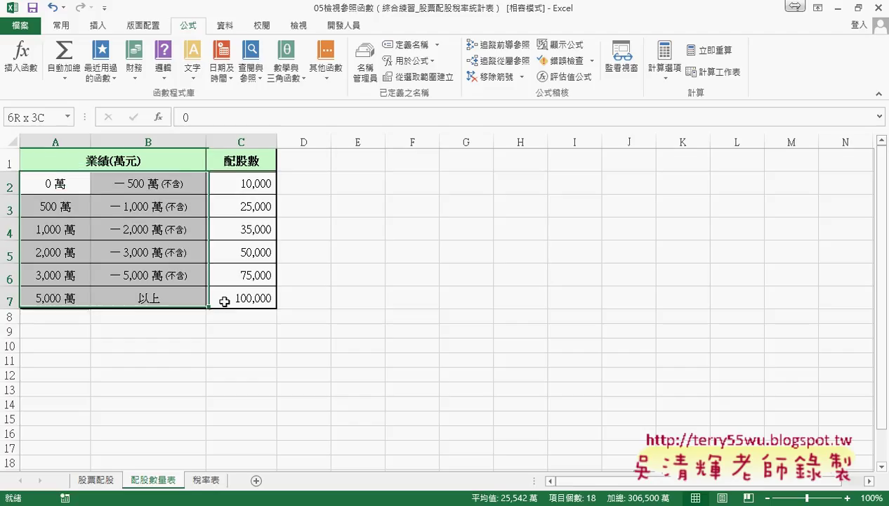
double_click(161, 482)
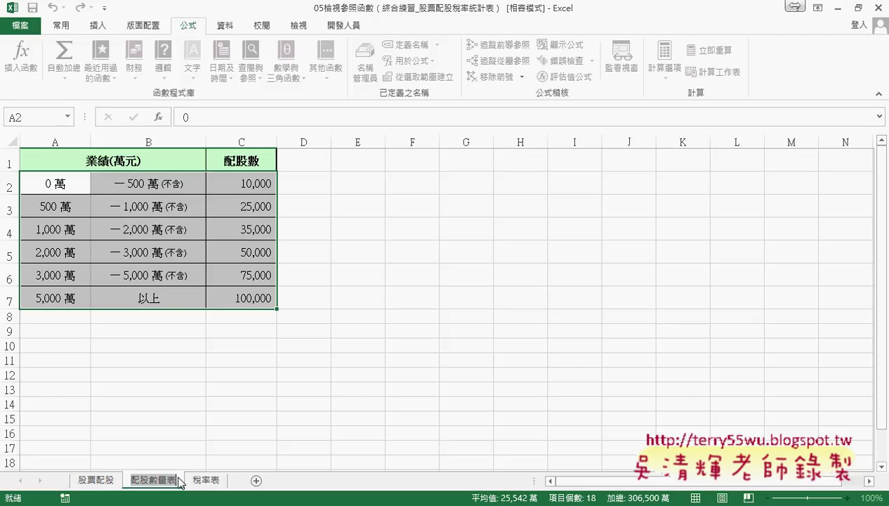
drag(59, 181, 241, 296)
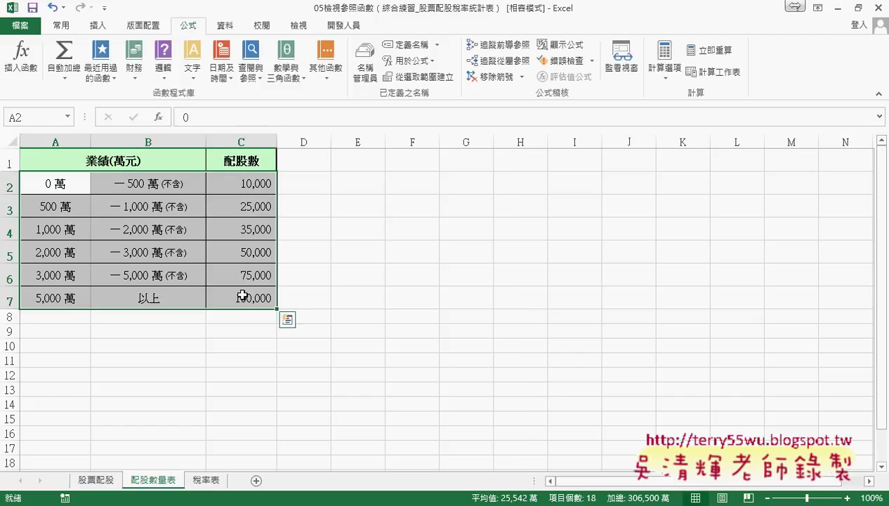
click(47, 118)
text(配股數量表)
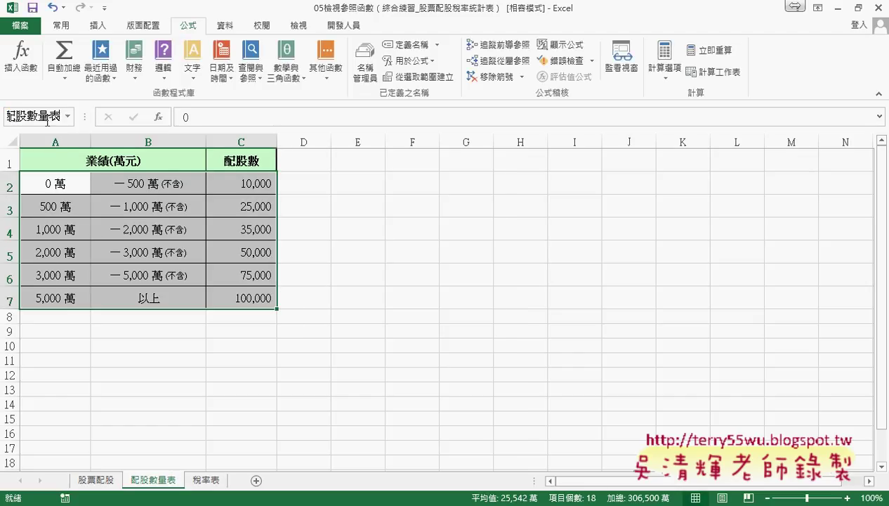
key(Return)
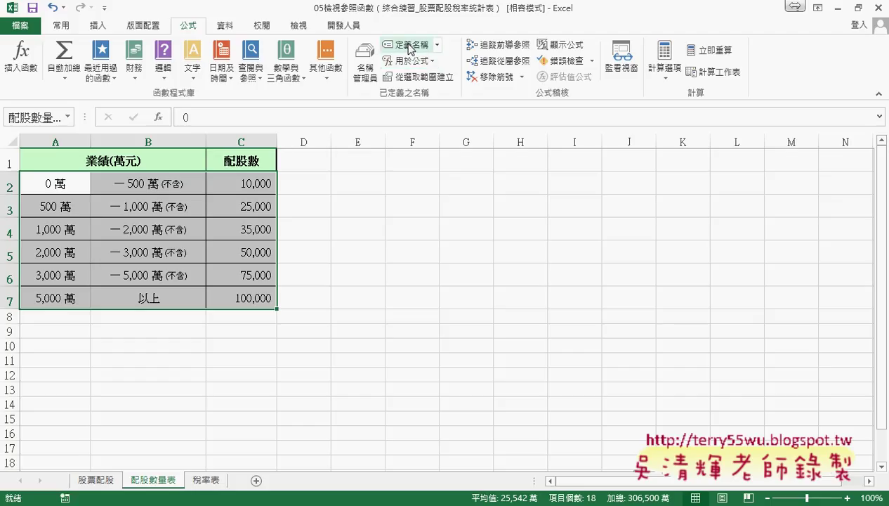
Review the Define Name options, visit 稅率表, and select header row A1:C1
click(408, 49)
click(42, 112)
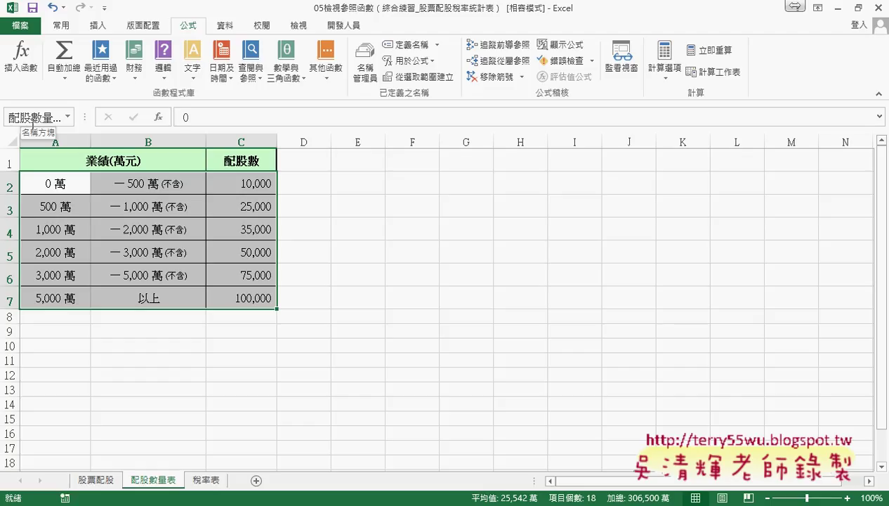
click(209, 483)
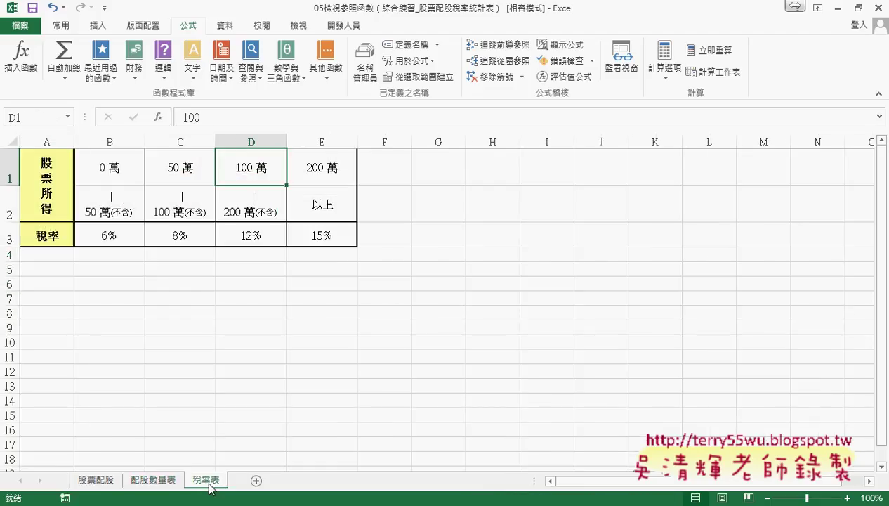
click(155, 481)
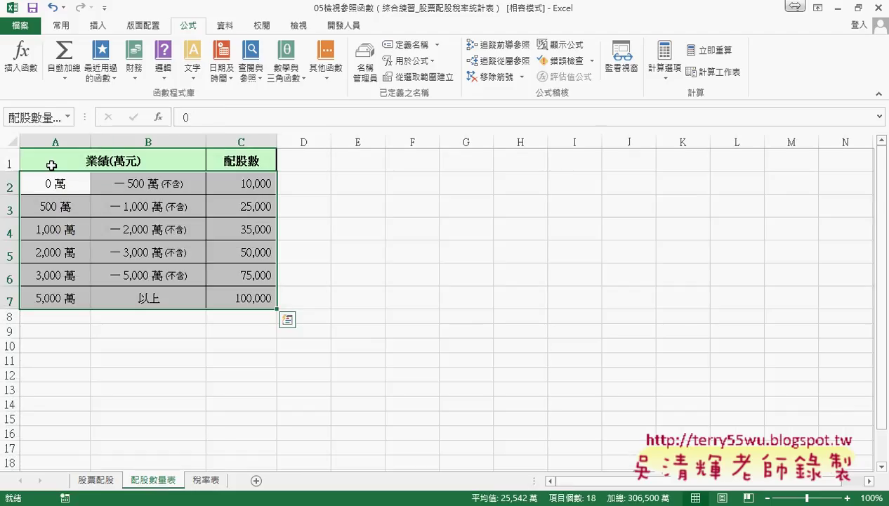
drag(53, 161, 231, 160)
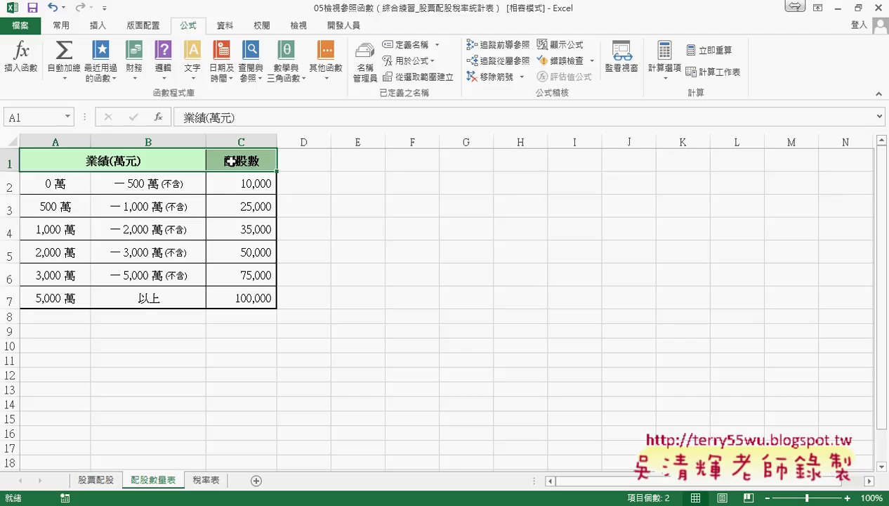
On the 稅率表 sheet, start a new function in cell G1
click(206, 479)
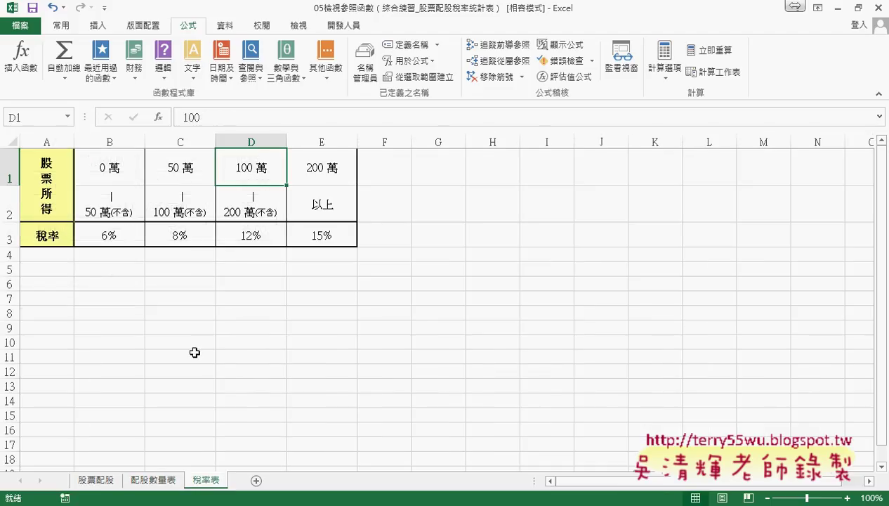
drag(46, 176, 47, 245)
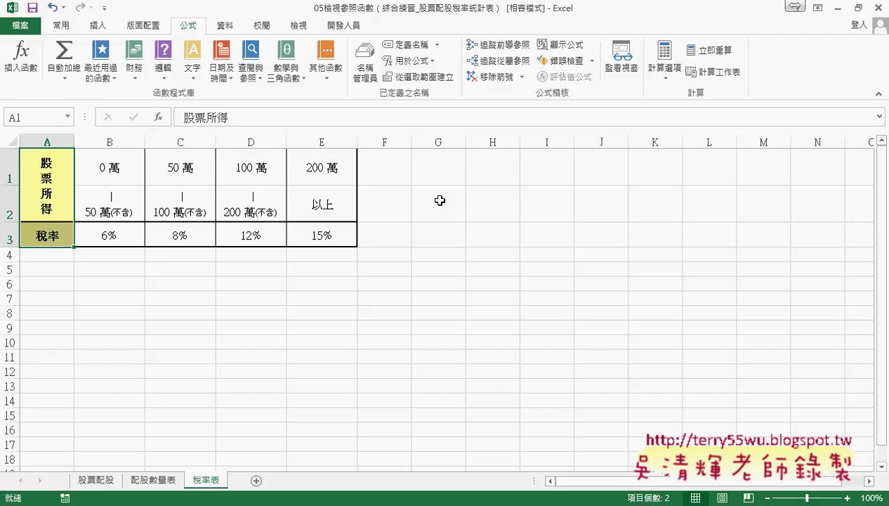
click(437, 175)
click(160, 117)
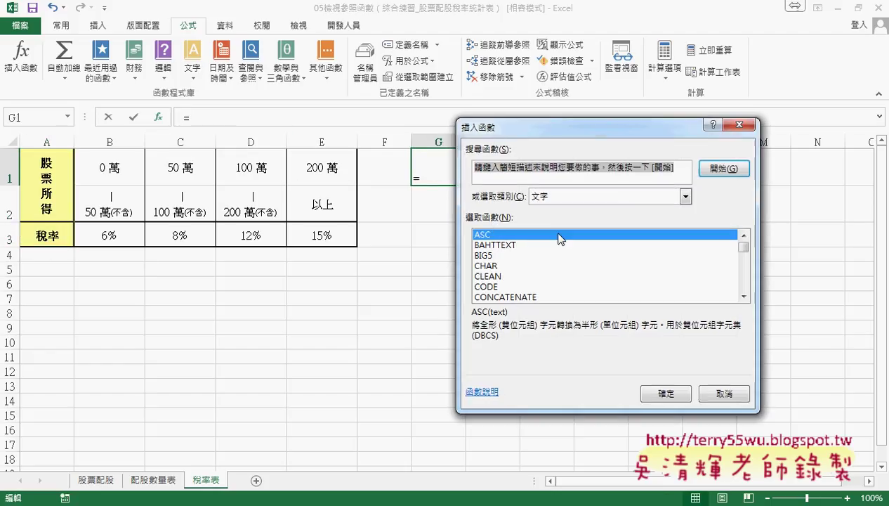
Read HLOOKUP's description under 檢視與參照, then cancel without inserting anything
click(686, 197)
click(566, 272)
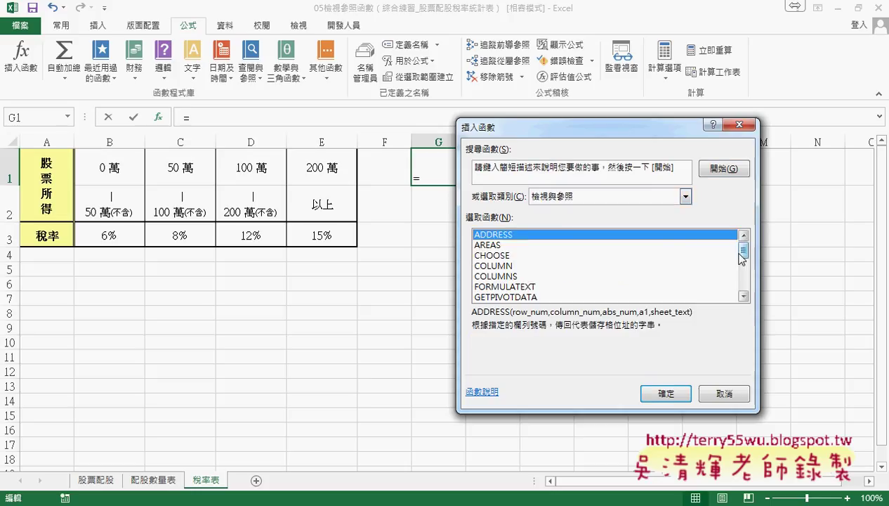
drag(741, 250, 743, 266)
click(517, 266)
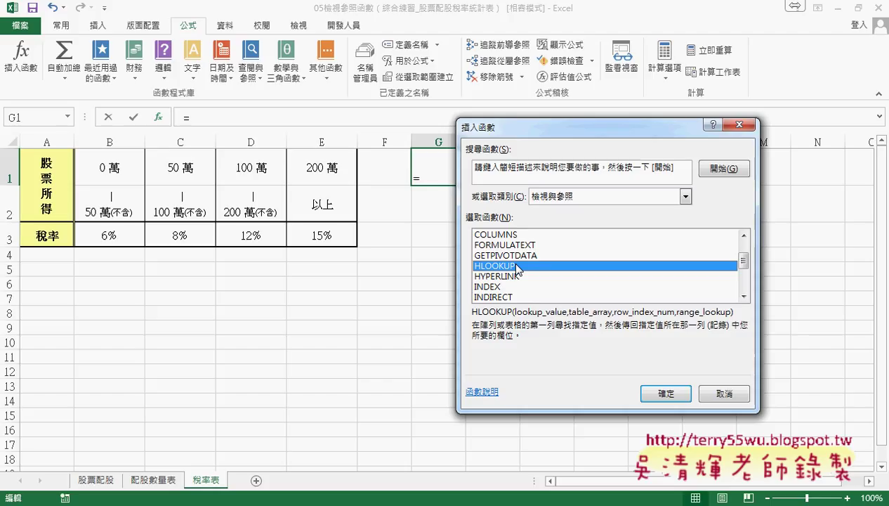
click(724, 395)
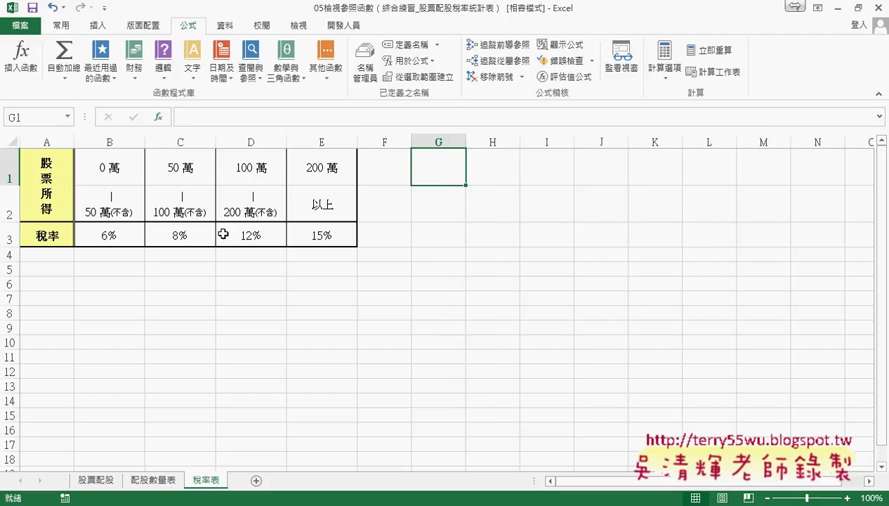
Copy tax table A1:E3, paste it transposed into G1, then undo
click(59, 175)
drag(59, 176, 340, 234)
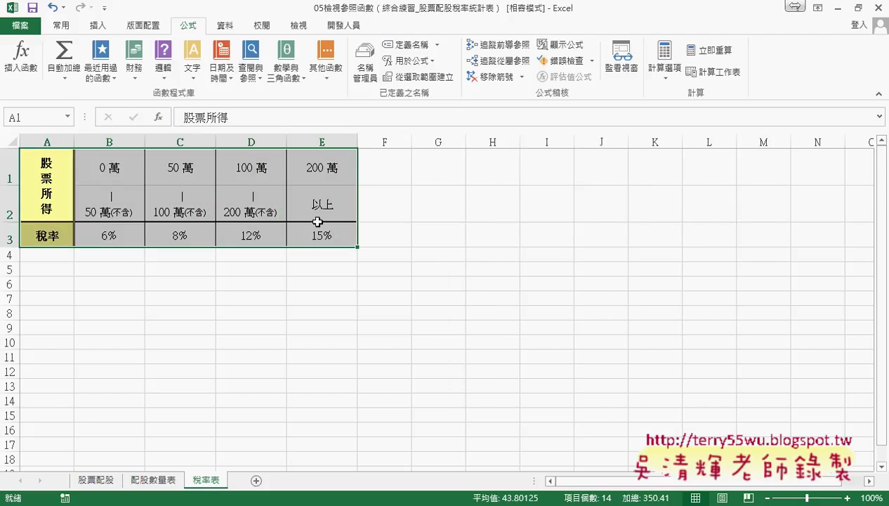
right_click(312, 176)
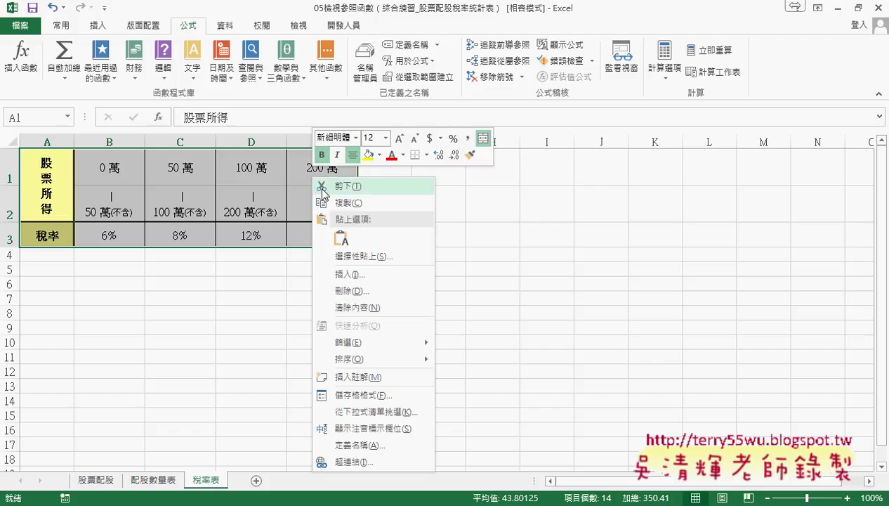
click(337, 199)
click(443, 168)
right_click(443, 167)
mouse_move(496, 247)
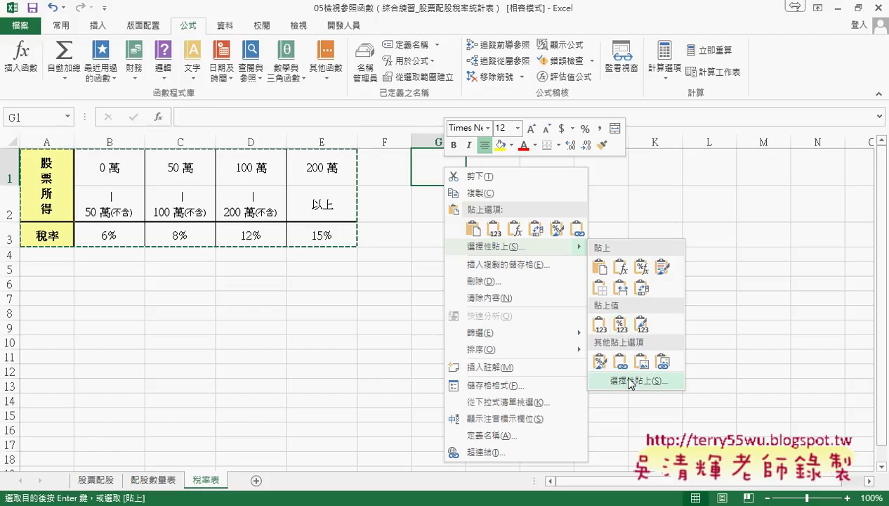
click(636, 380)
click(637, 456)
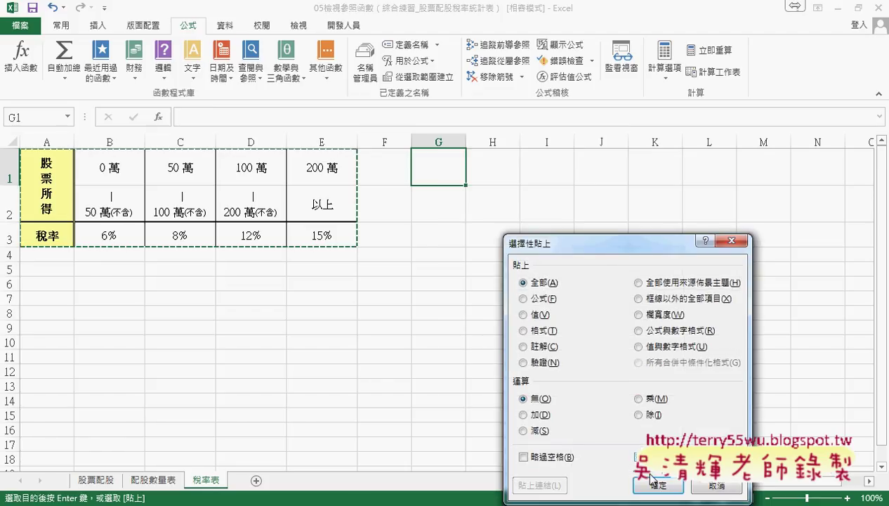
click(658, 484)
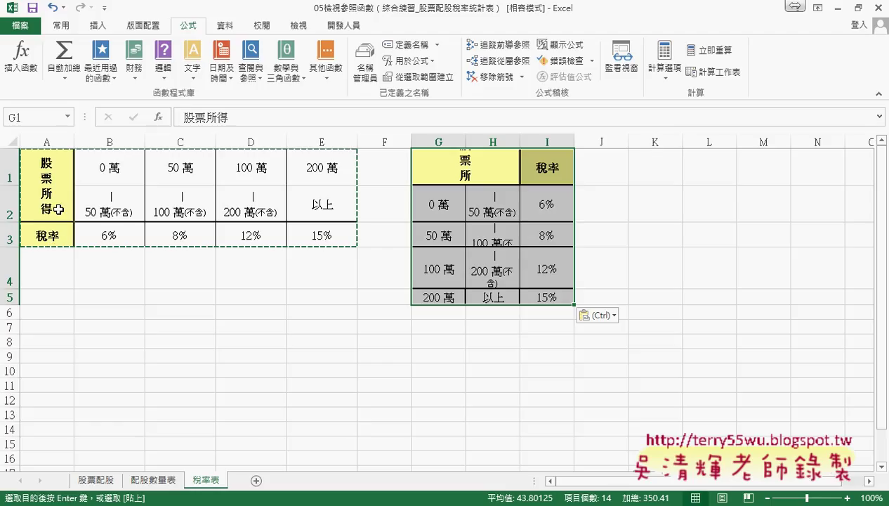
key(ctrl+z)
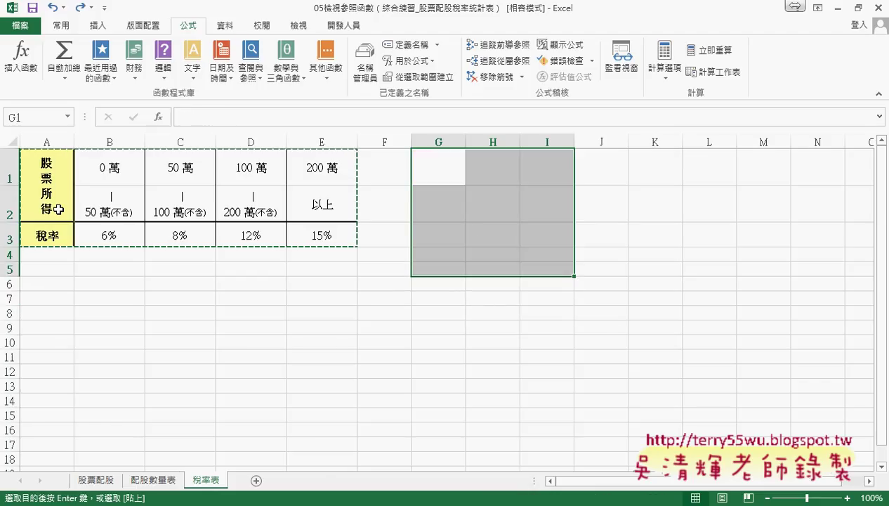
Review all three sheets, select D4:H4, and bring the instruction workbook forward
click(109, 480)
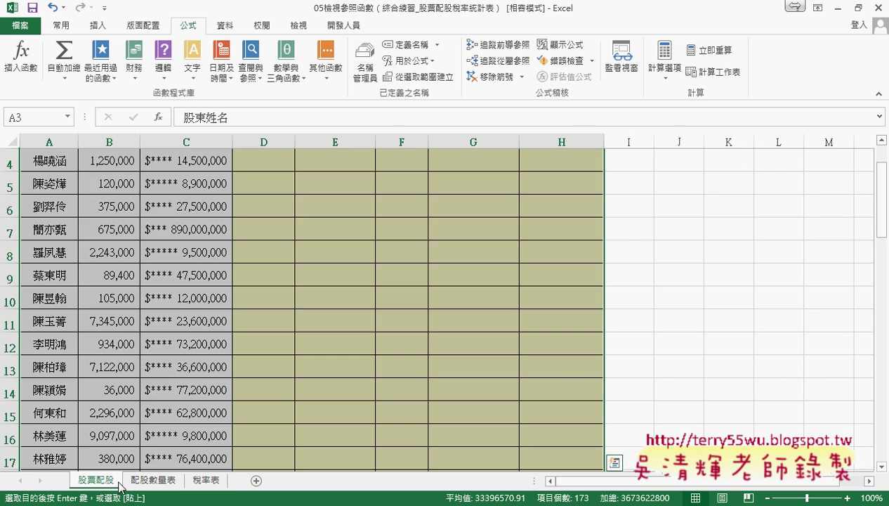
click(151, 484)
click(206, 479)
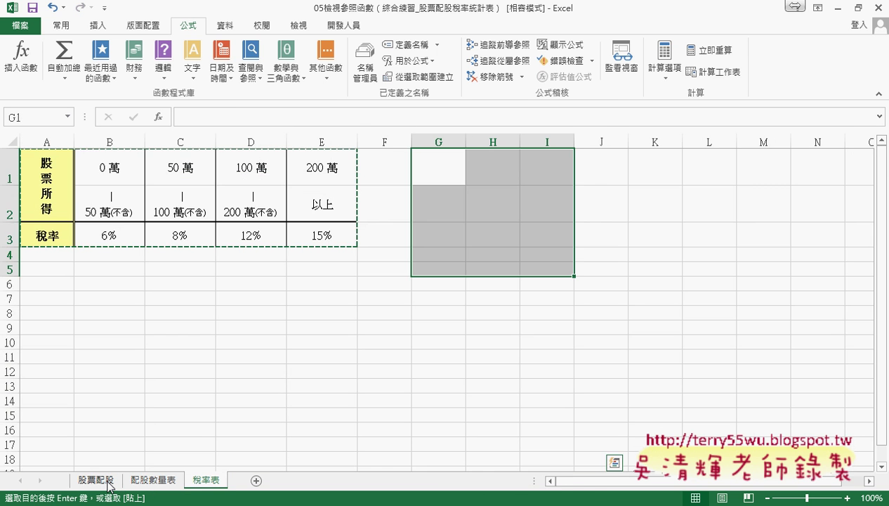
click(105, 480)
drag(246, 214, 582, 215)
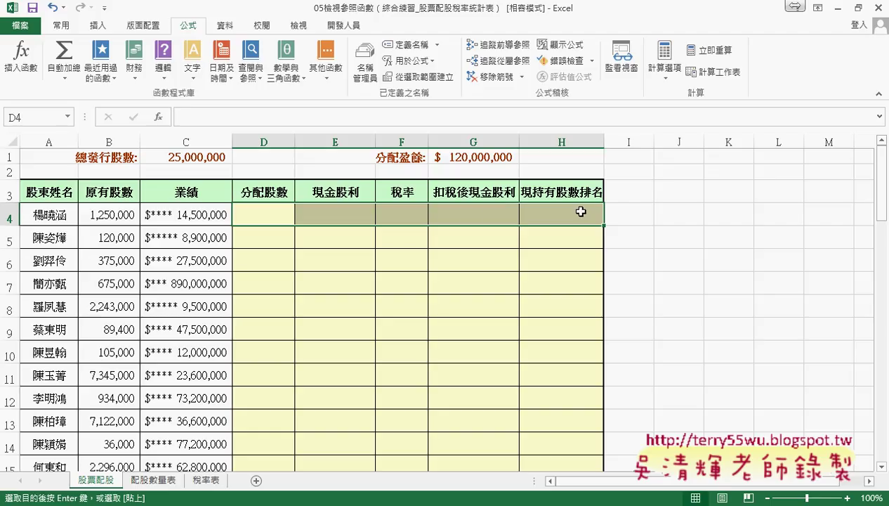
drag(249, 210, 549, 215)
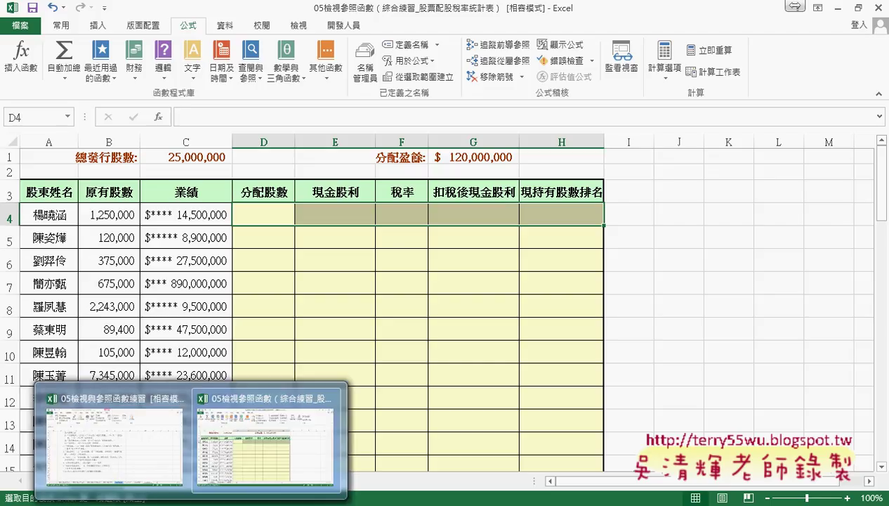
click(149, 457)
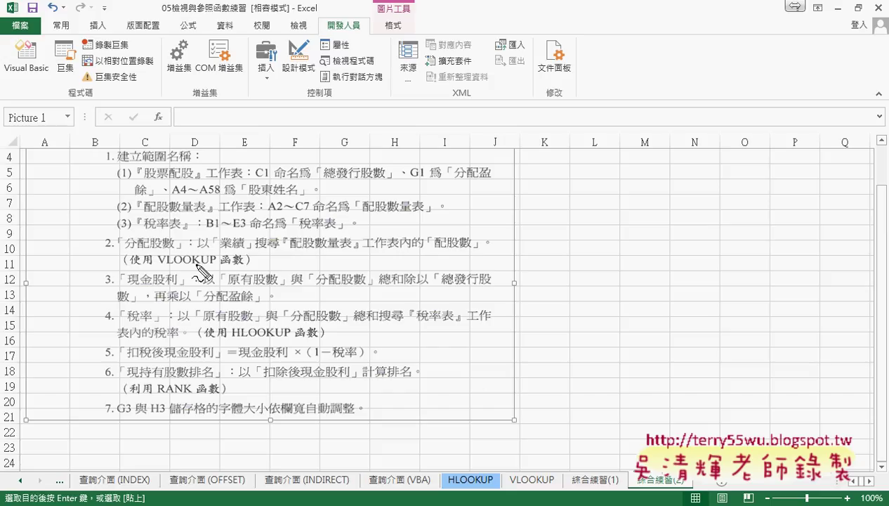
Underline 分配股數, 業績, 配股數量表 and 配股數 in rule 2, then erase the red ink
drag(130, 249, 170, 248)
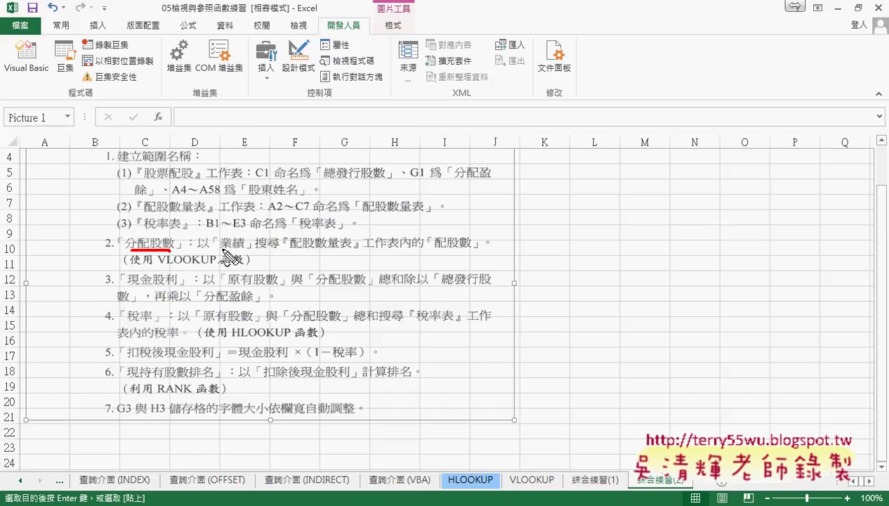
drag(222, 249, 353, 248)
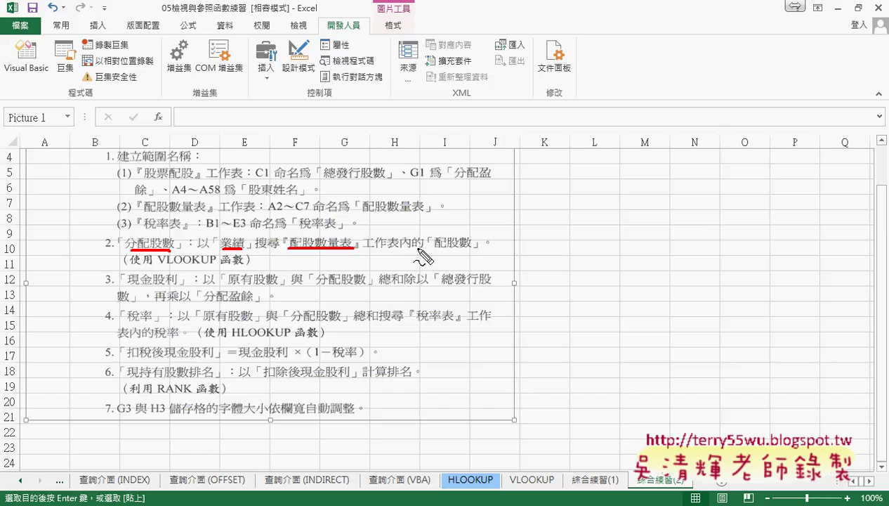
drag(448, 247, 472, 248)
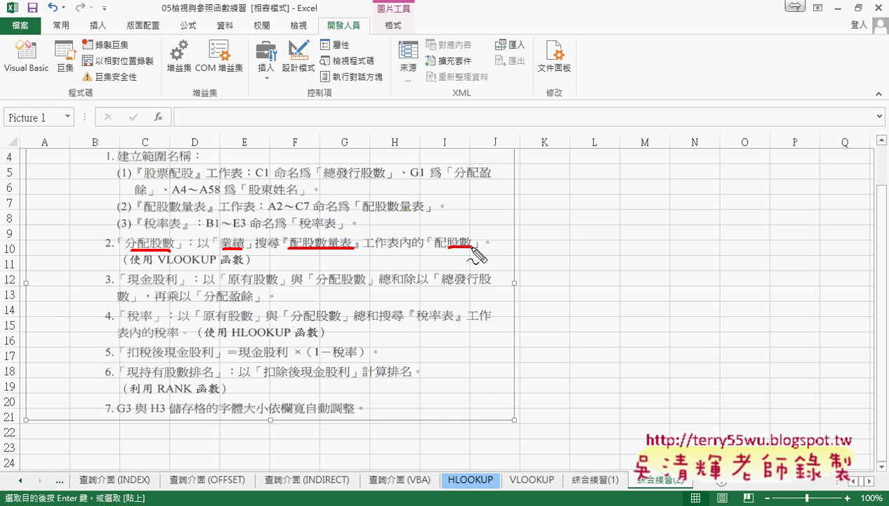
key(Escape)
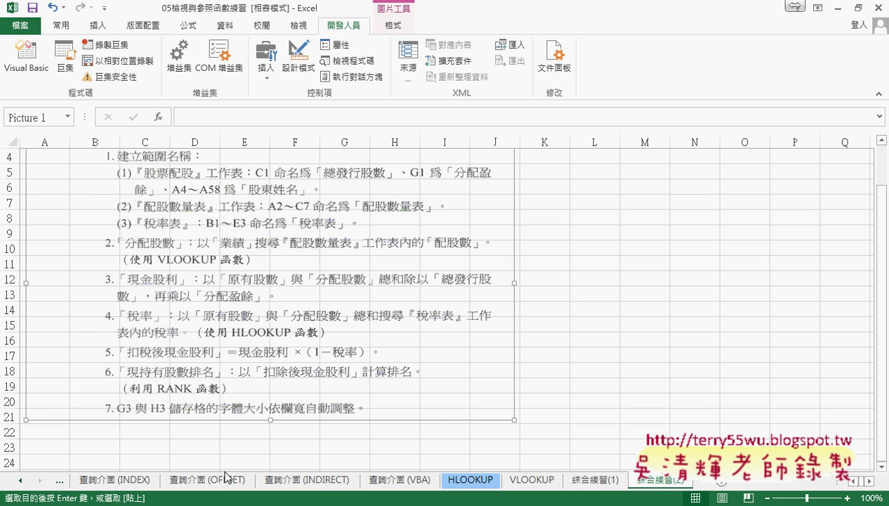
click(264, 421)
Match C4's 業績 to the 1,000 萬 bracket in 配股數量表 and copy its 35,000 shares
click(273, 211)
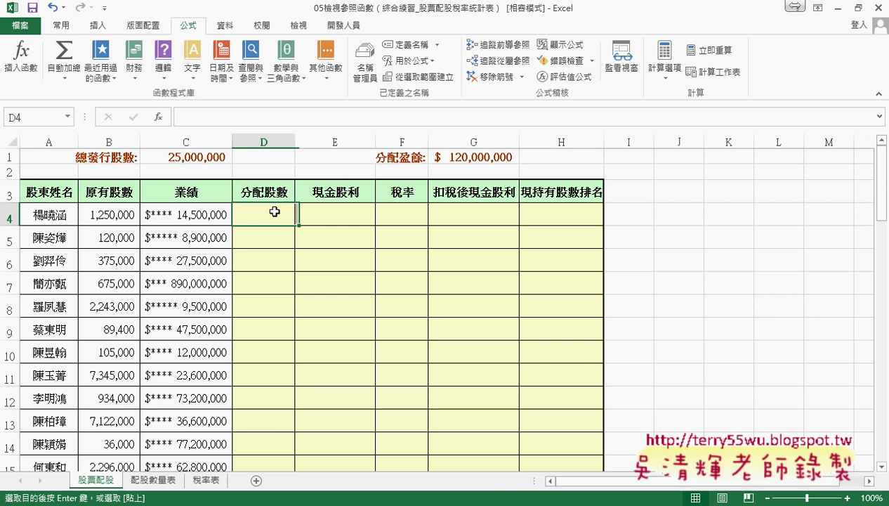
click(196, 215)
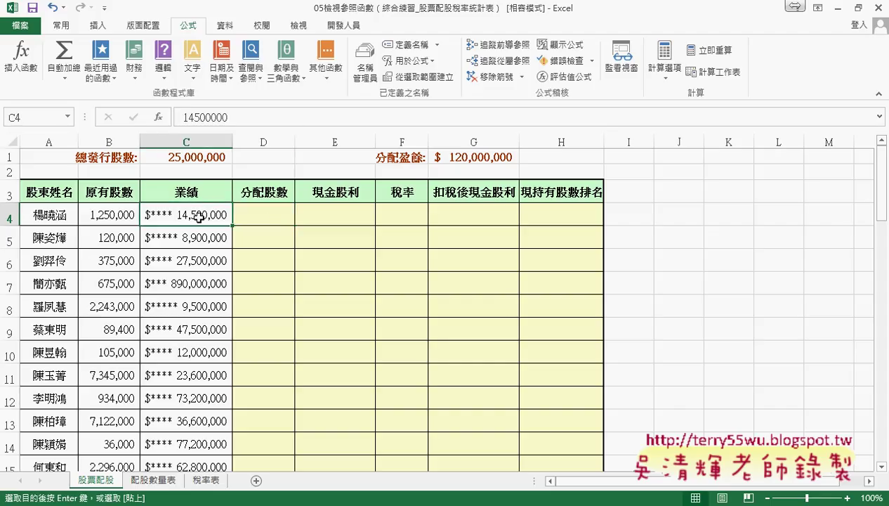
click(161, 481)
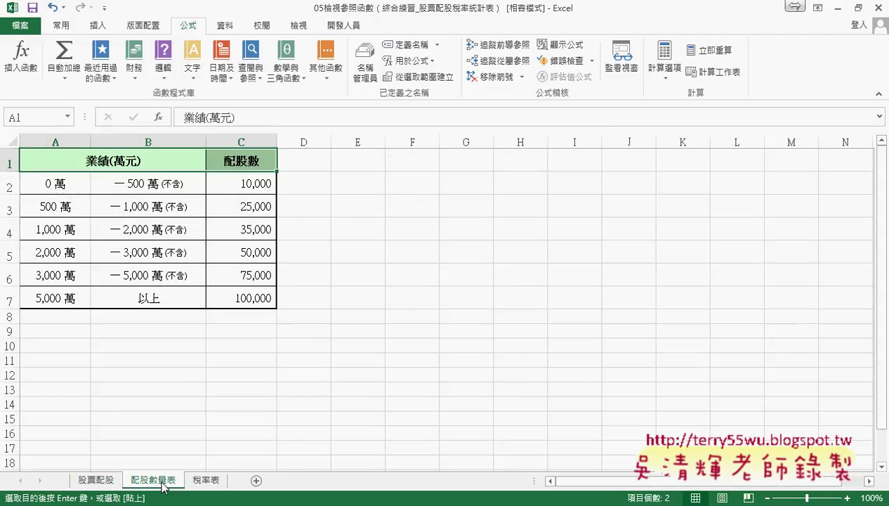
drag(44, 184, 47, 295)
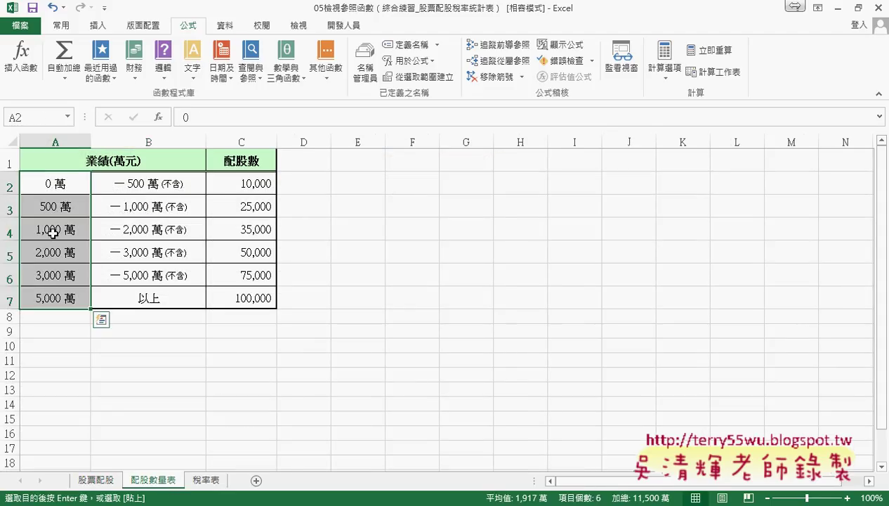
drag(53, 233, 174, 233)
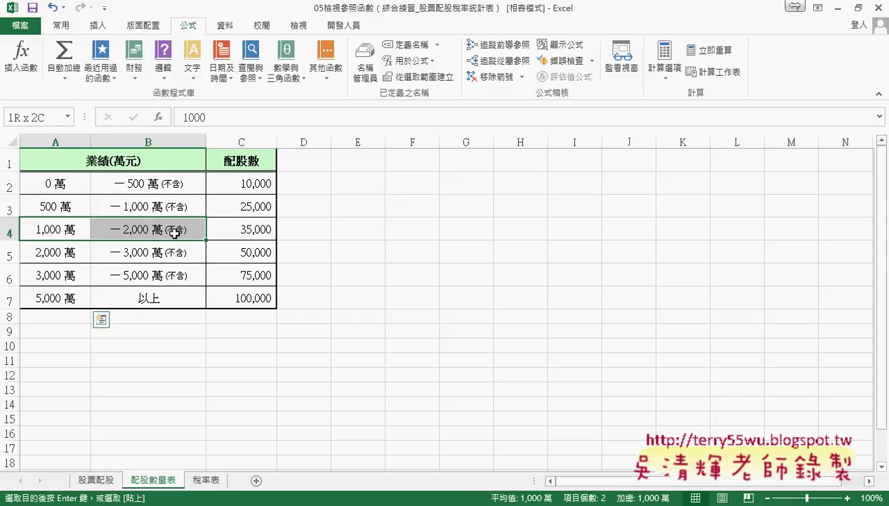
click(64, 227)
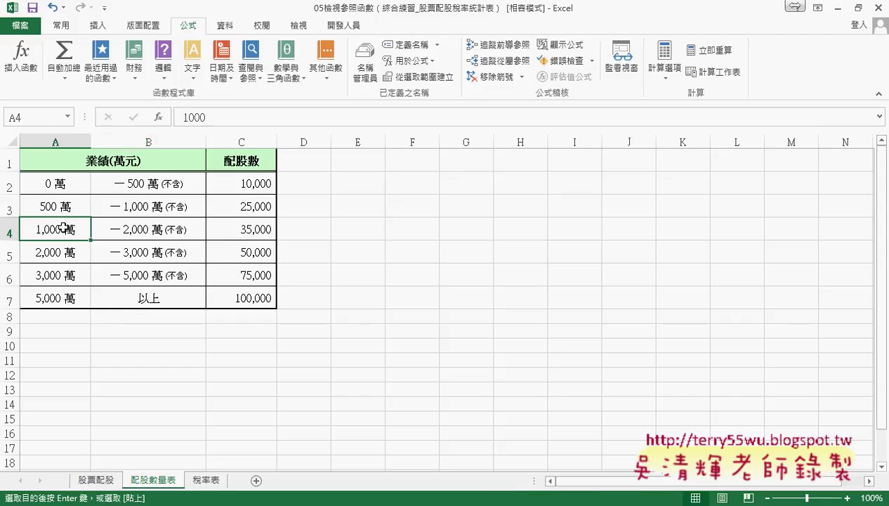
click(134, 224)
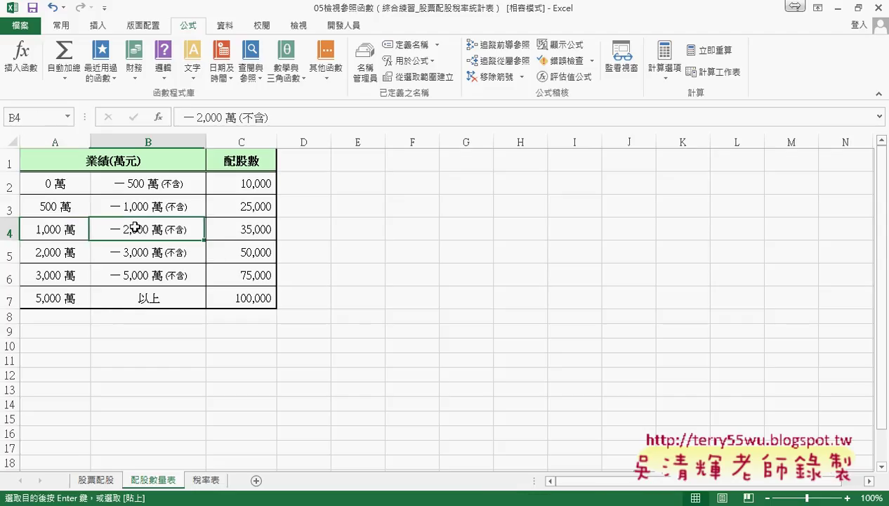
click(247, 234)
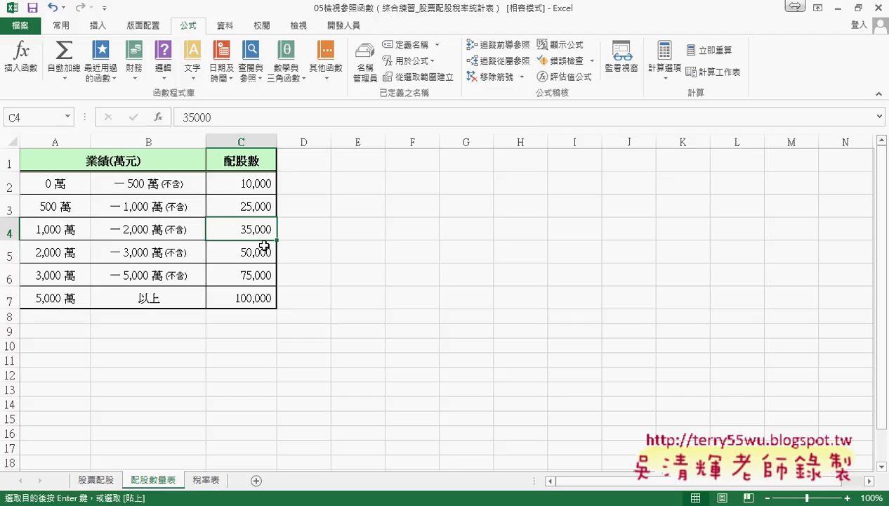
key(ctrl+c)
click(99, 480)
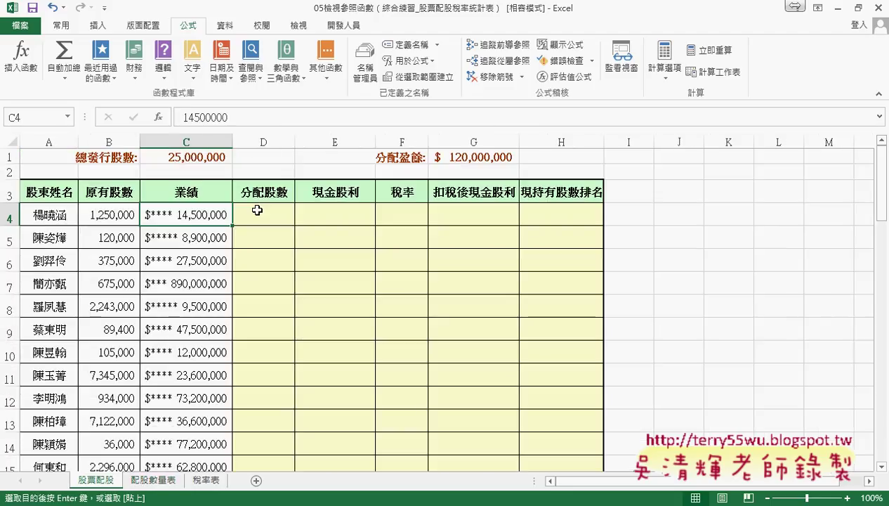
Paste 35,000 into D4, then copy the 500 萬 bracket's 25,000 shares for C5
click(257, 210)
key(ctrl+v)
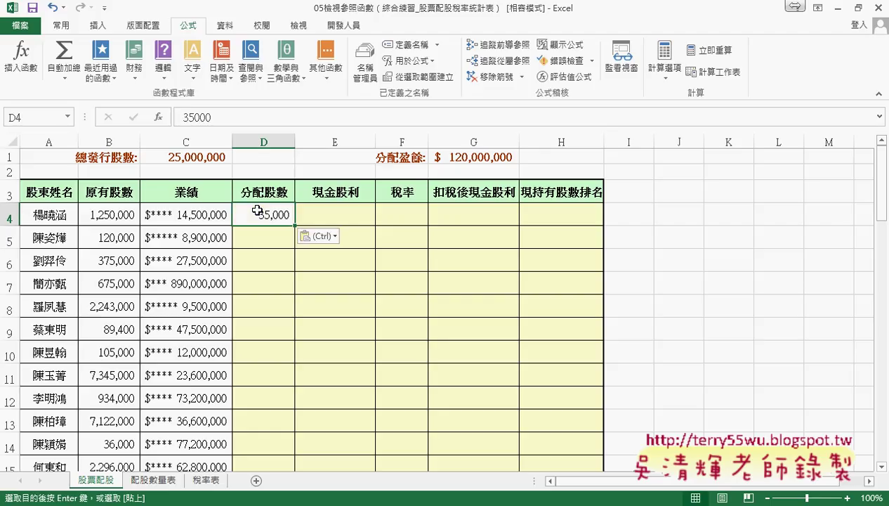
click(198, 237)
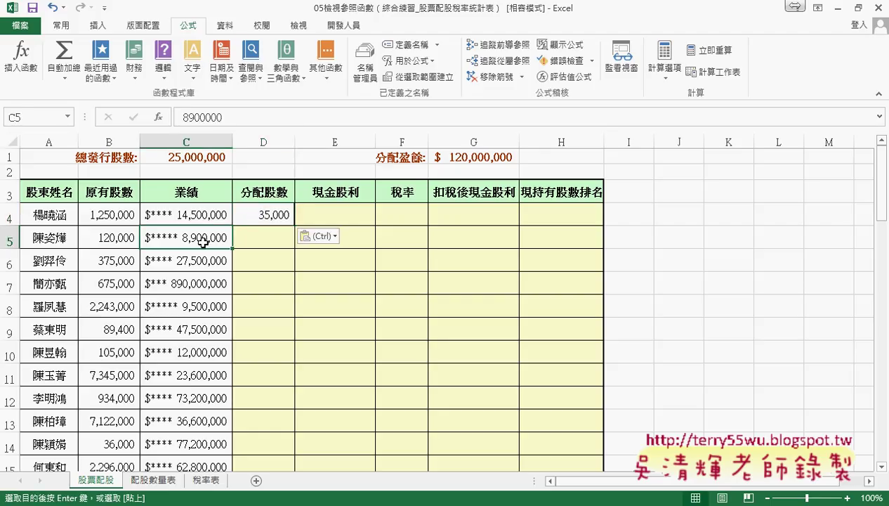
click(166, 482)
click(61, 206)
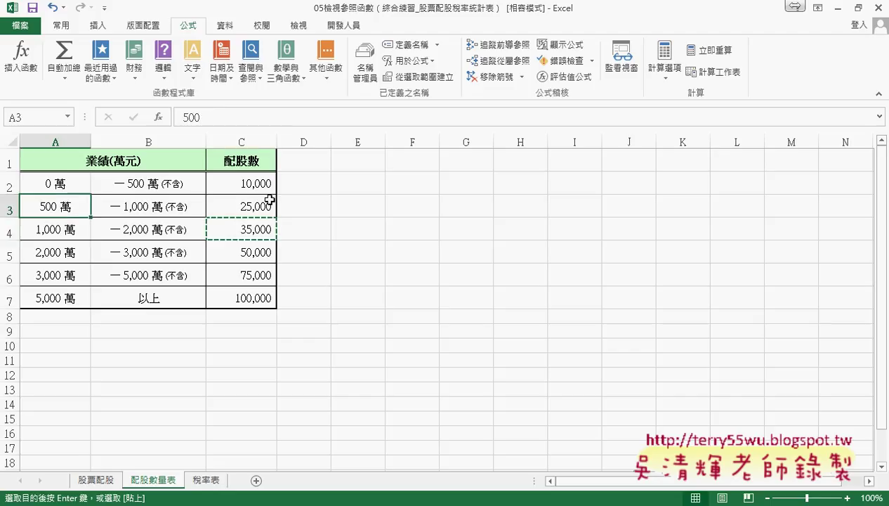
click(270, 203)
key(ctrl+c)
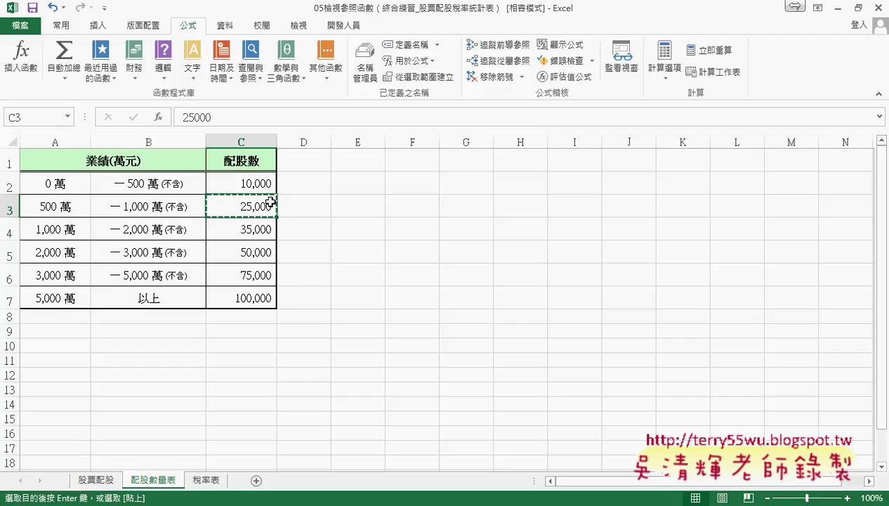
click(99, 480)
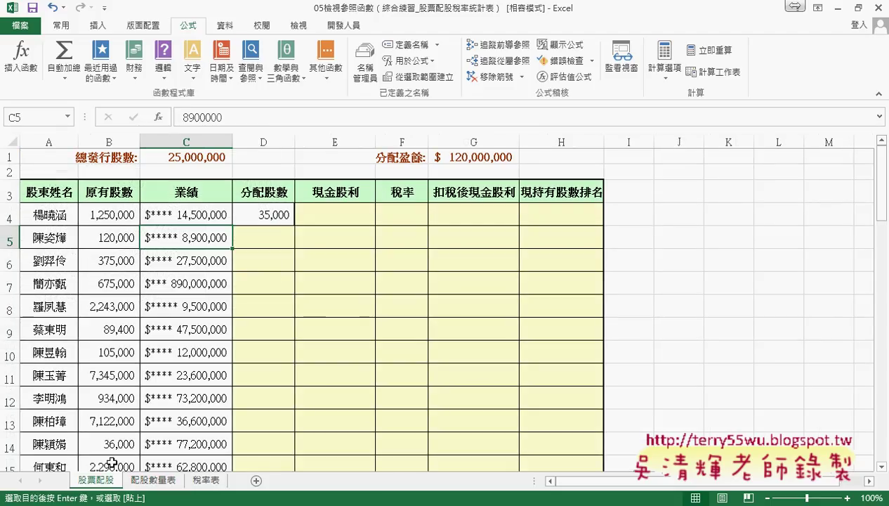
Clear the trial value in D4 and recheck C4's 業績 against the 配股數量表 bracket column
click(280, 218)
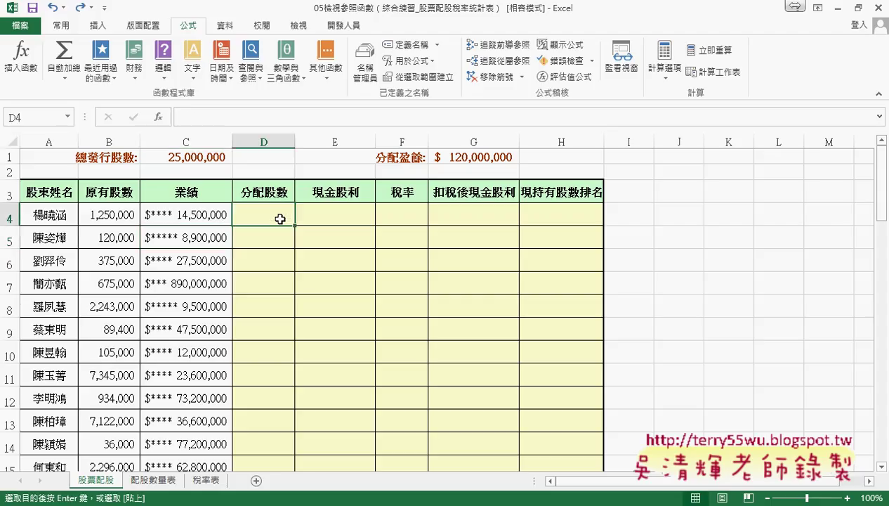
click(192, 212)
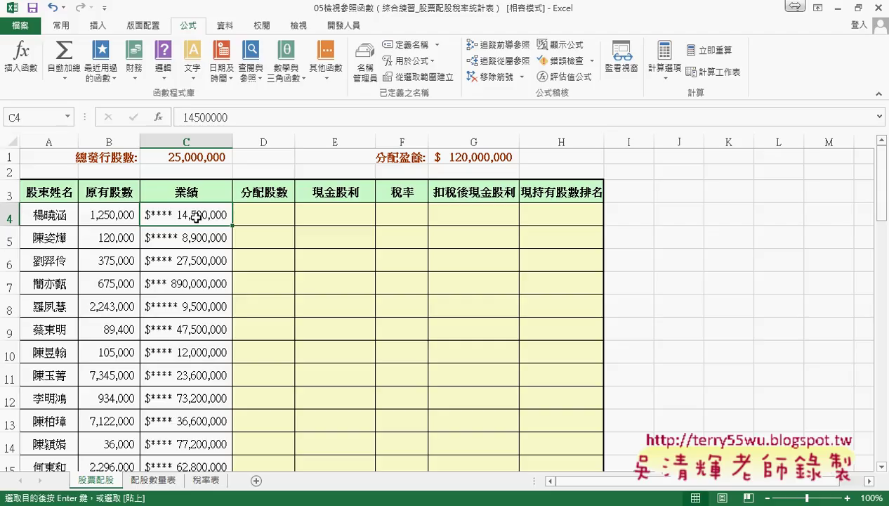
click(158, 482)
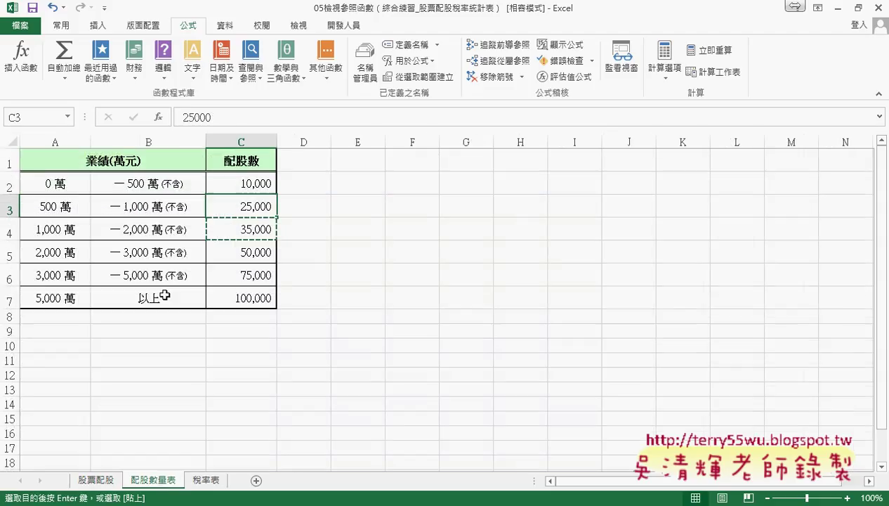
click(53, 138)
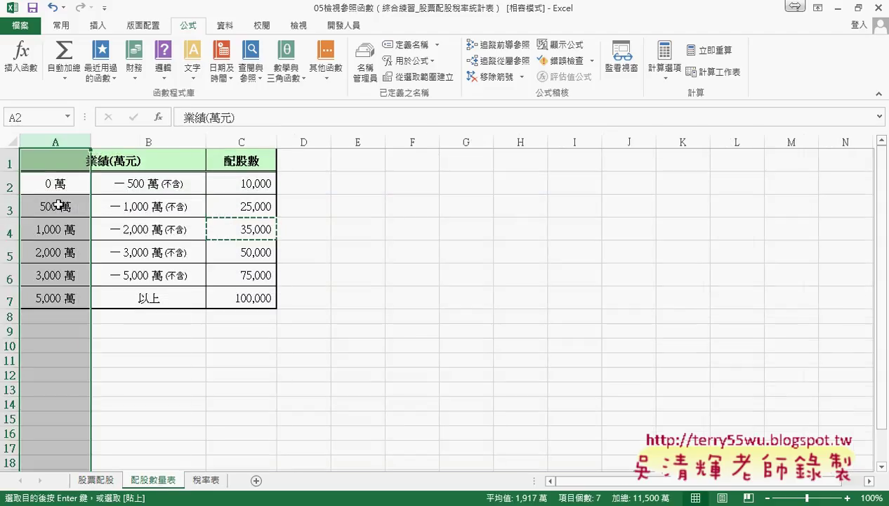
click(57, 206)
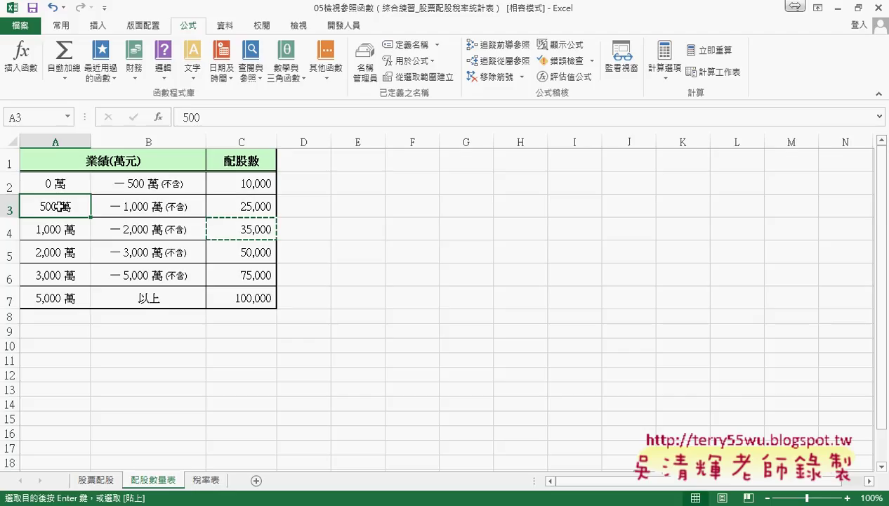
click(99, 480)
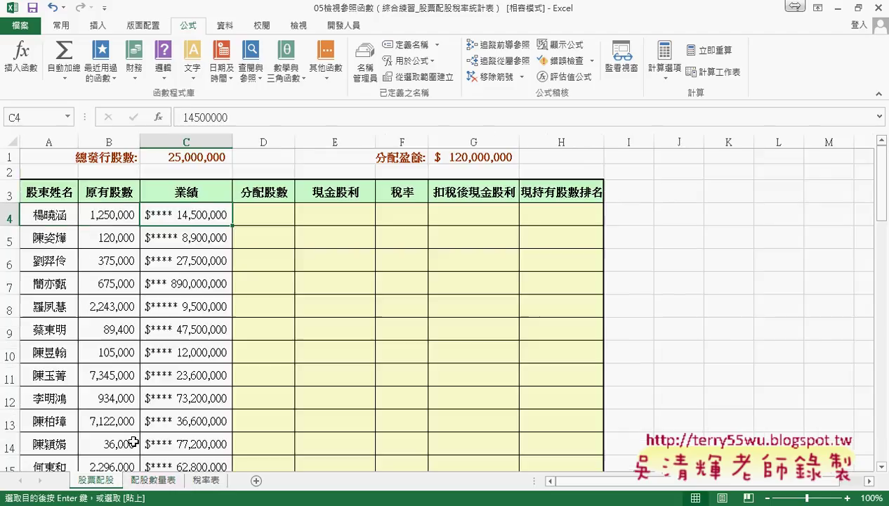
click(279, 209)
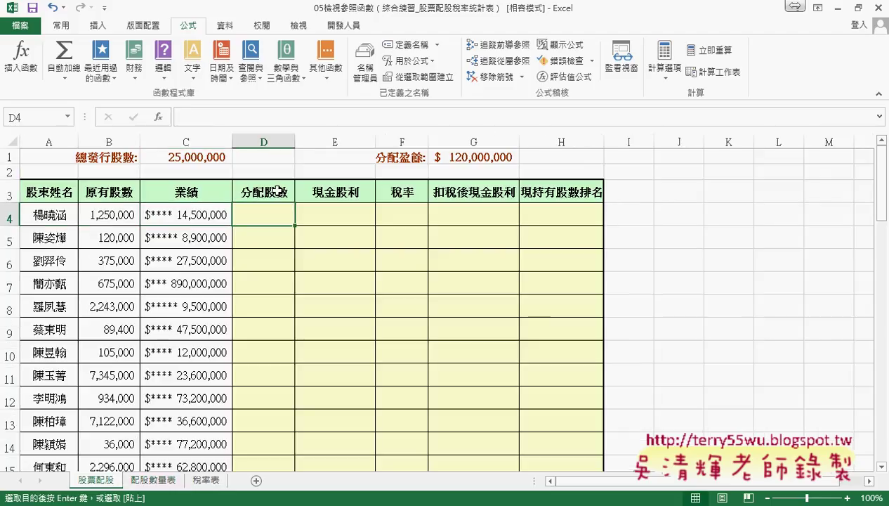
Insert a VLOOKUP in D4 with lookup value C4/10000
click(161, 118)
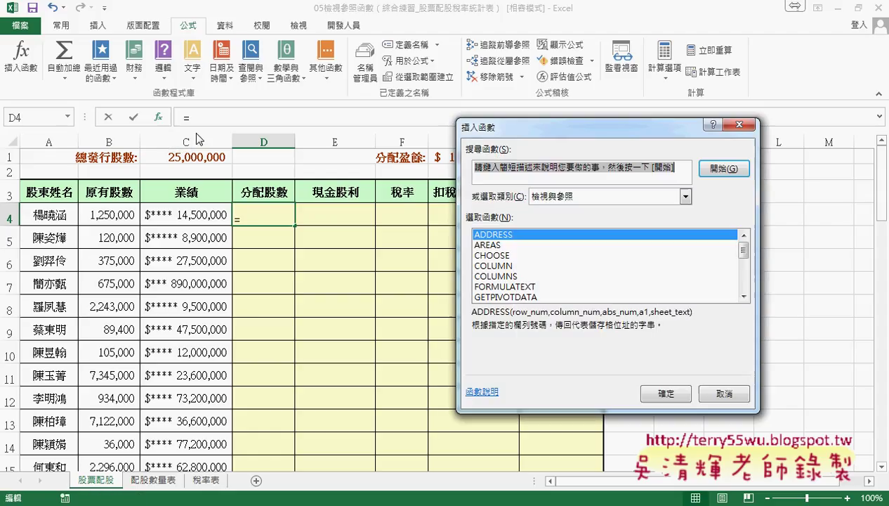
drag(742, 251, 742, 282)
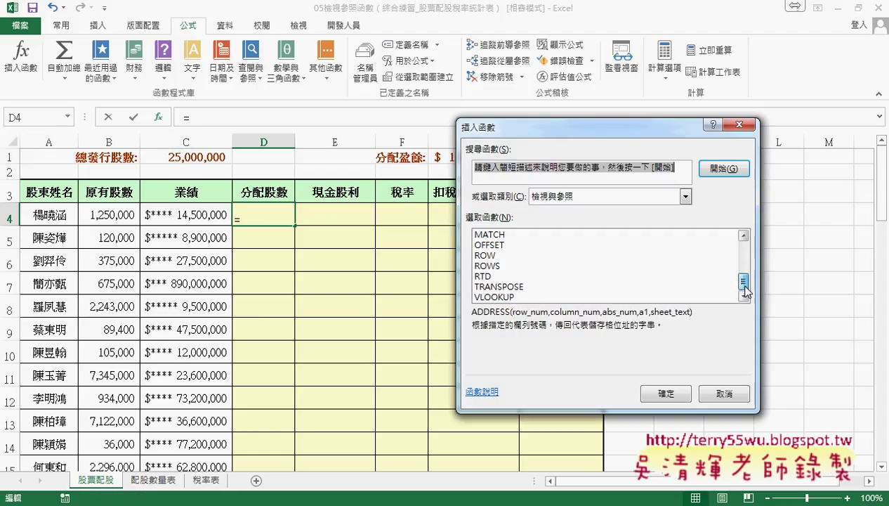
click(503, 297)
double_click(502, 297)
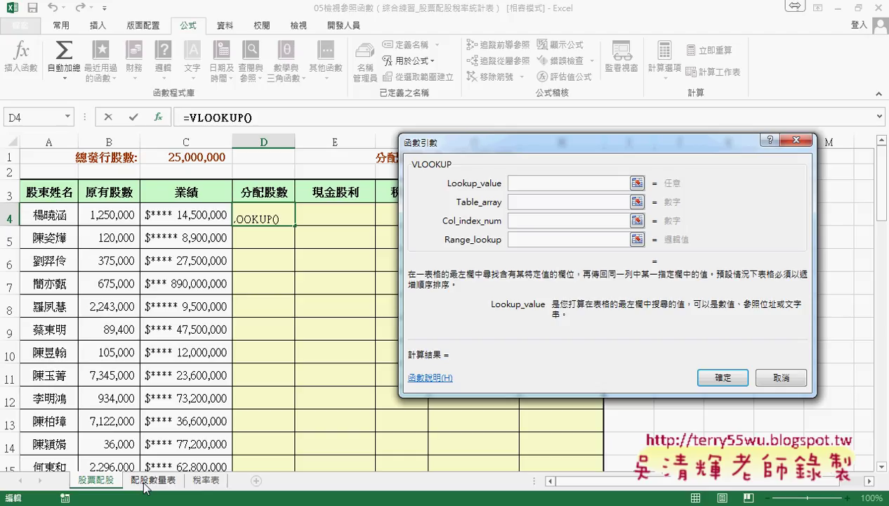
click(206, 213)
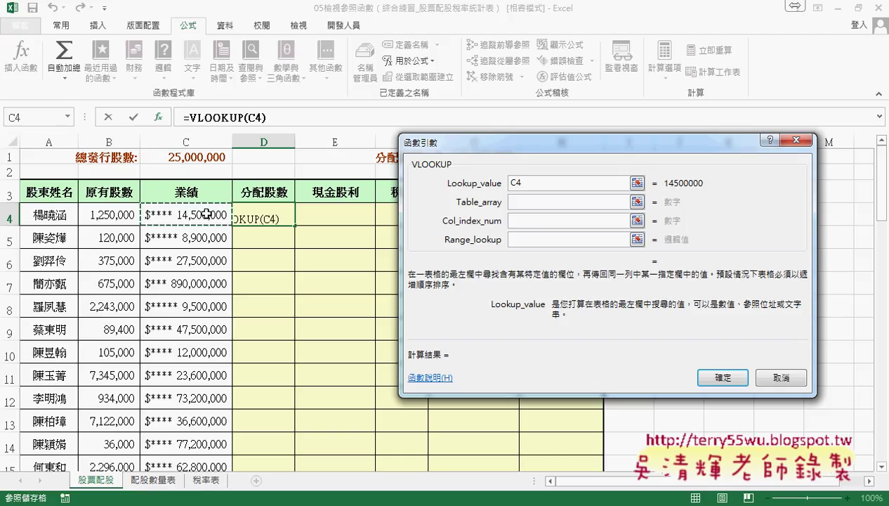
text(/1)
text(00)
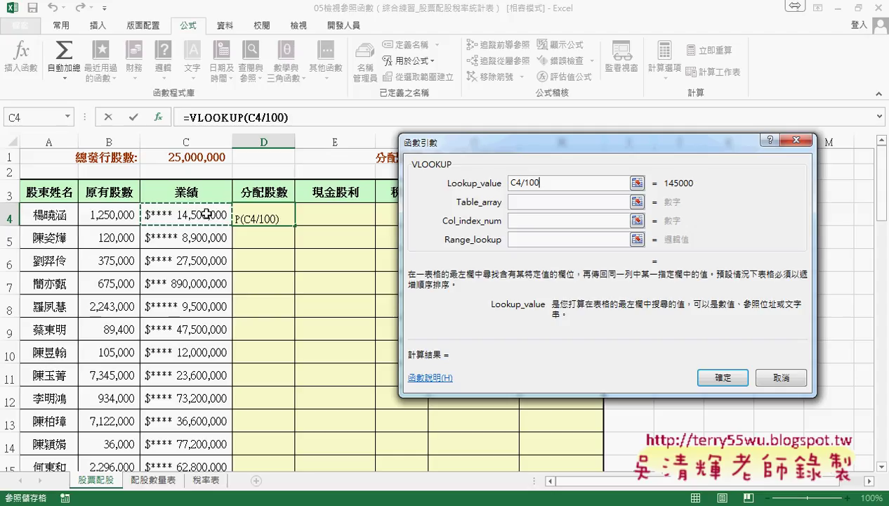
text(00)
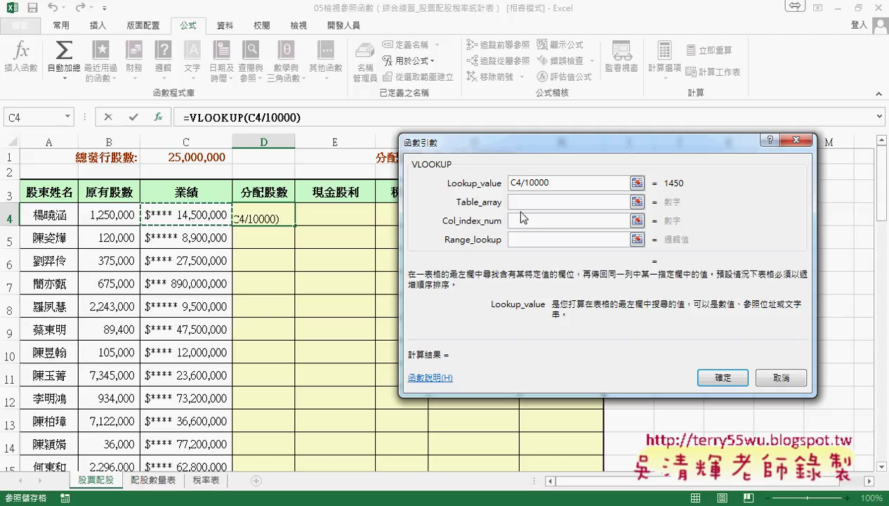
Set the VLOOKUP table to the 配股數量表 name, column 3 and approximate match 1
click(522, 203)
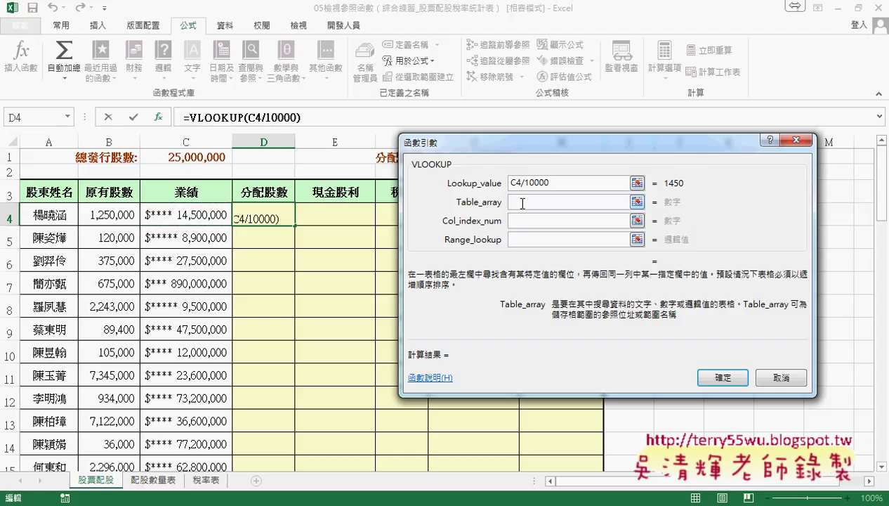
key(F3)
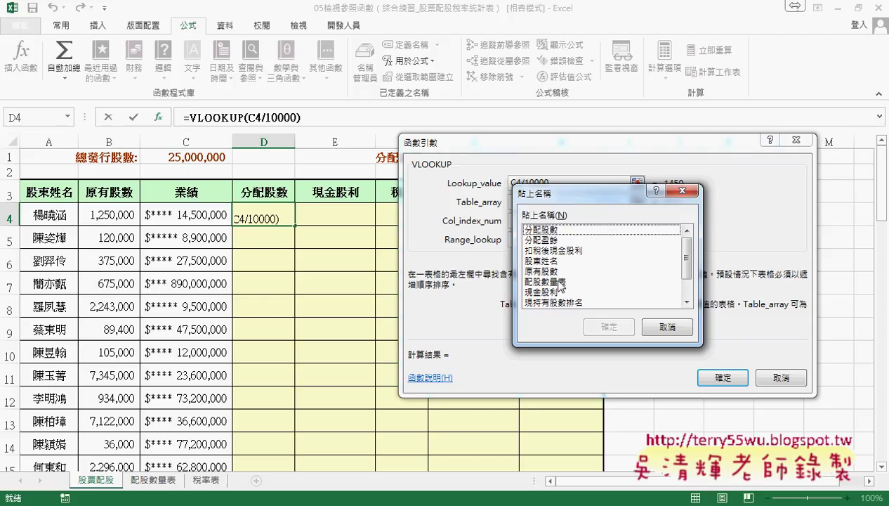
drag(685, 276, 686, 293)
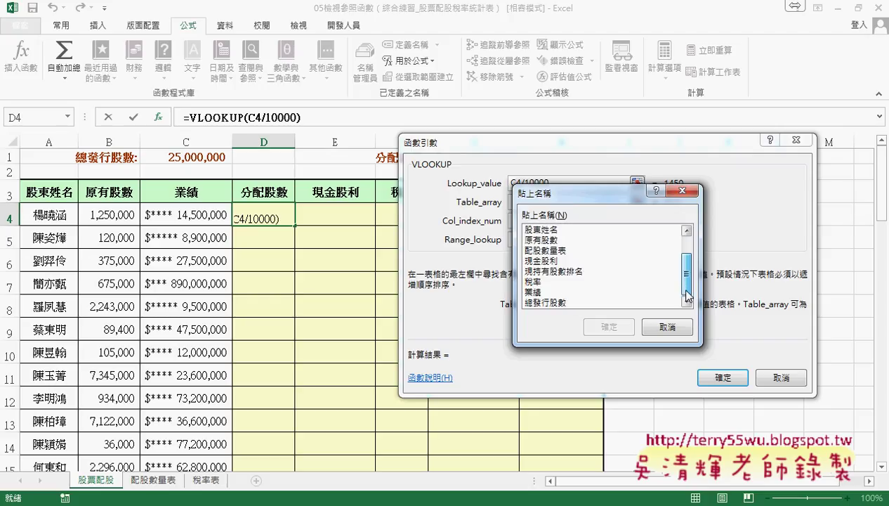
double_click(562, 250)
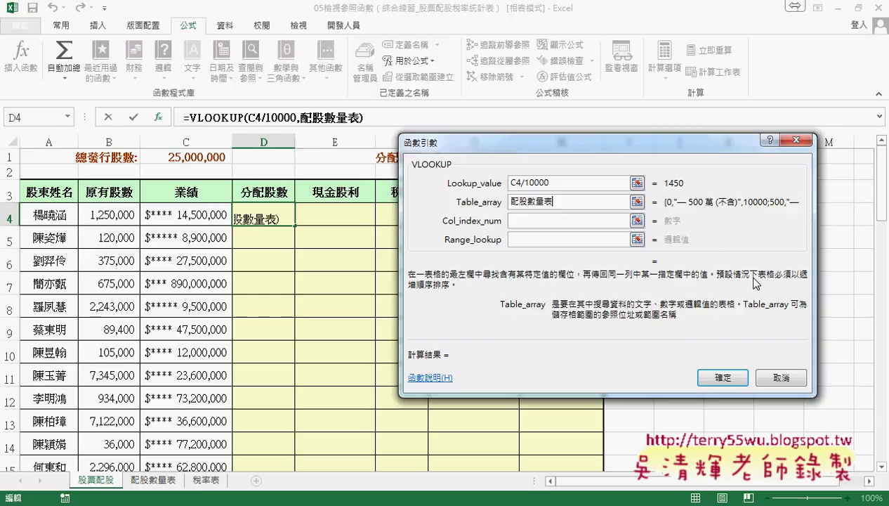
click(546, 222)
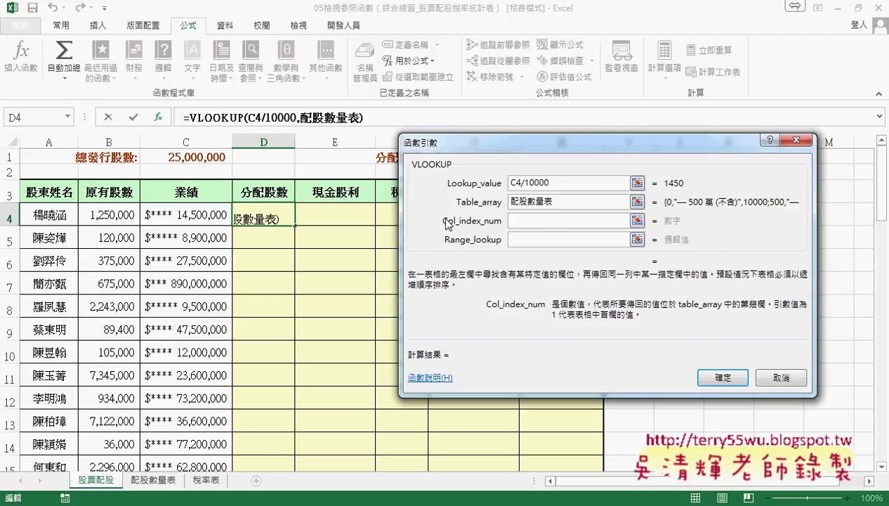
click(552, 201)
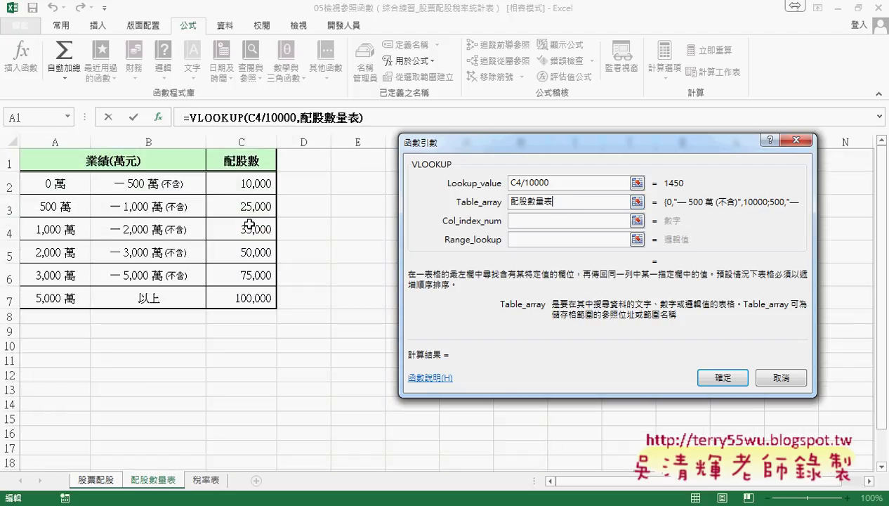
click(562, 219)
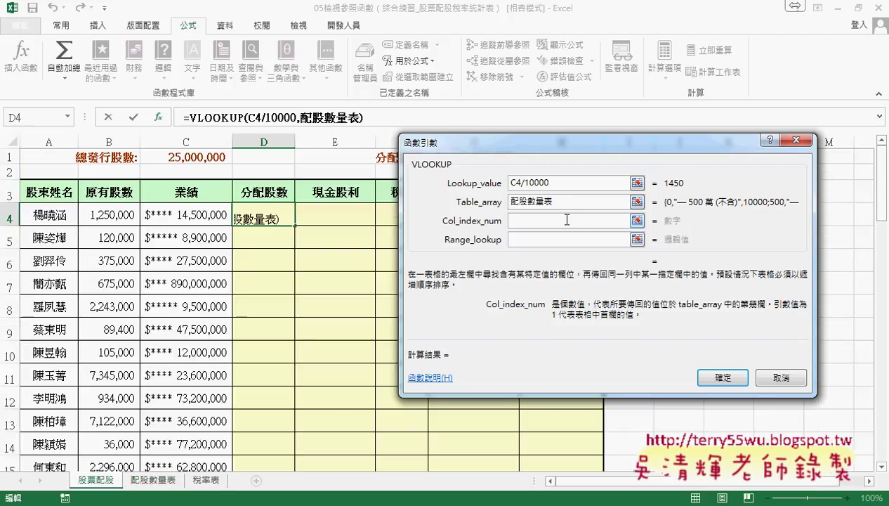
text(3)
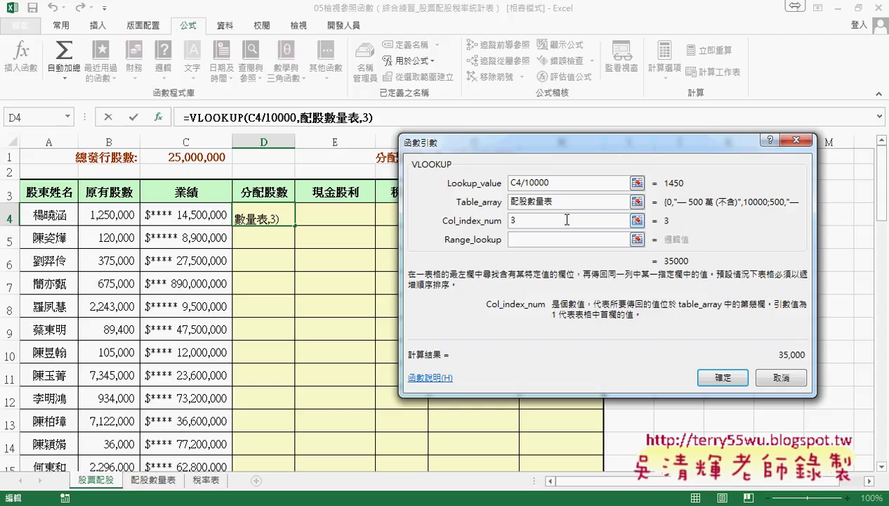
click(547, 239)
click(562, 202)
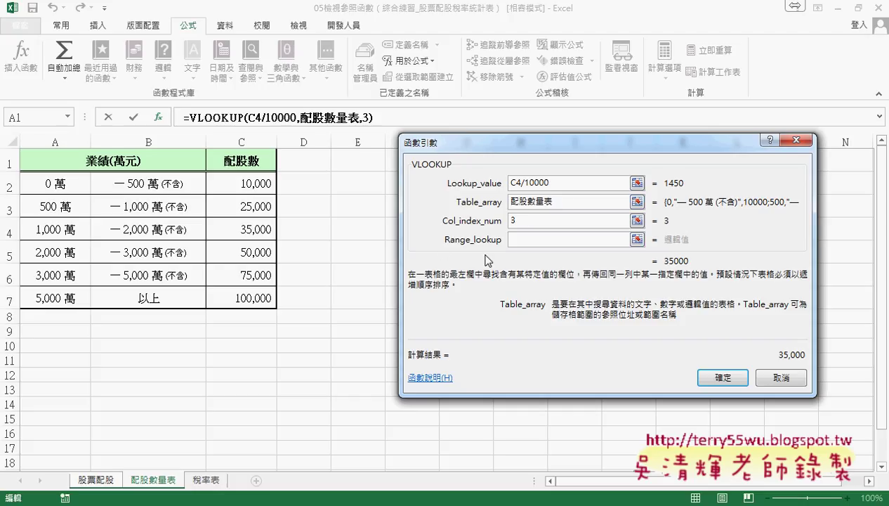
click(525, 239)
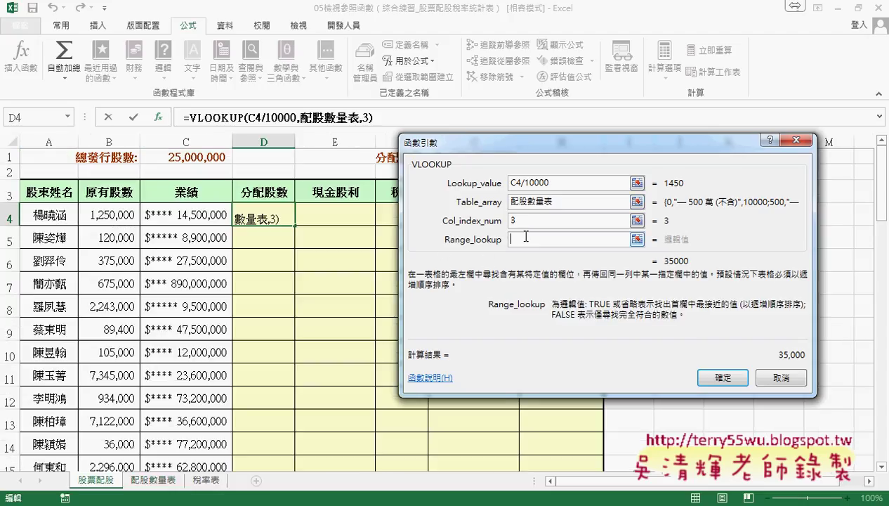
text(1)
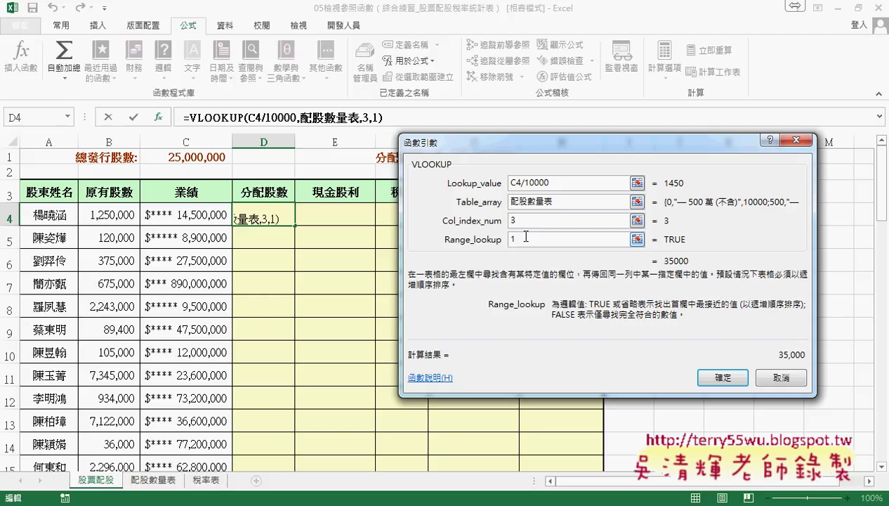
click(560, 201)
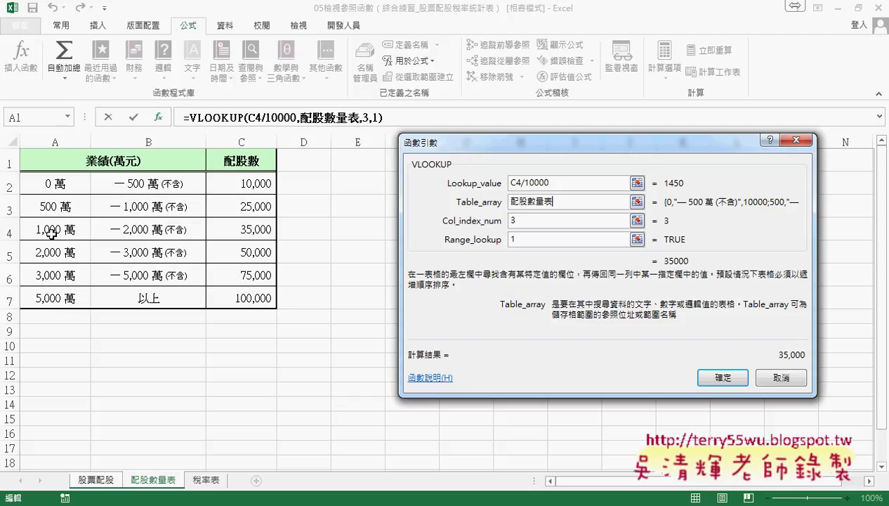
Confirm the VLOOKUP formula and fill it down the 分配股數 column
click(718, 379)
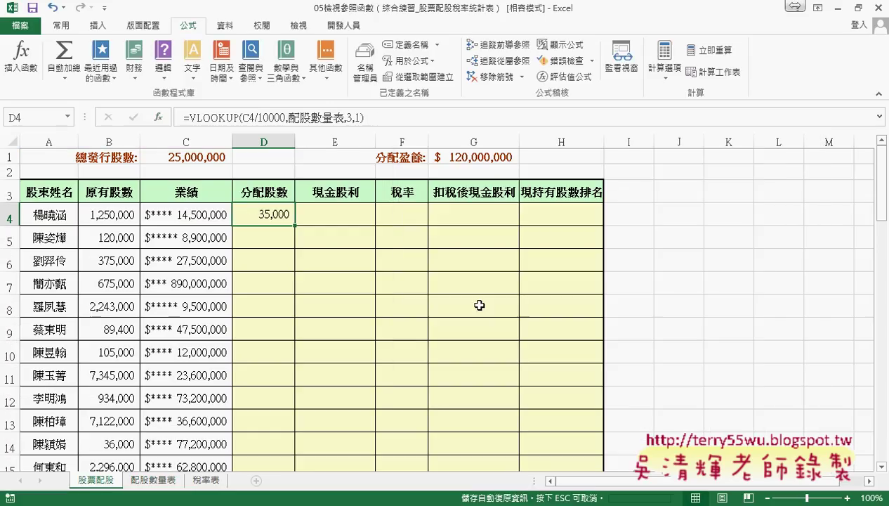
double_click(295, 224)
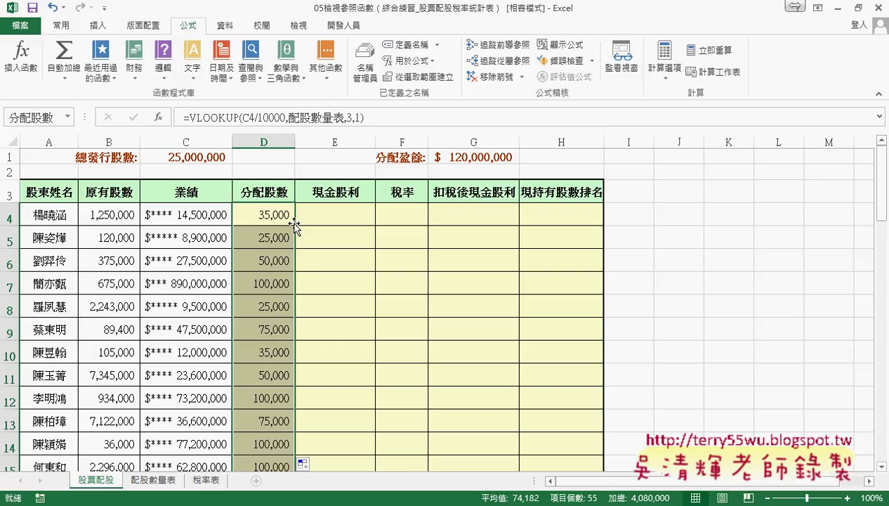
click(356, 219)
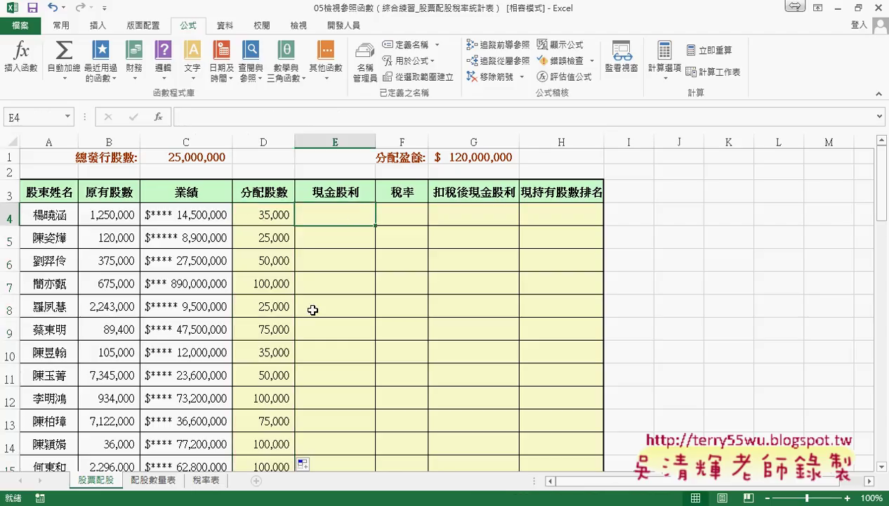
key(alt+Tab)
Mark rule 3 in red as (原有股數+分配股數)/總發行股數×分配盈餘, then erase the ink
click(135, 467)
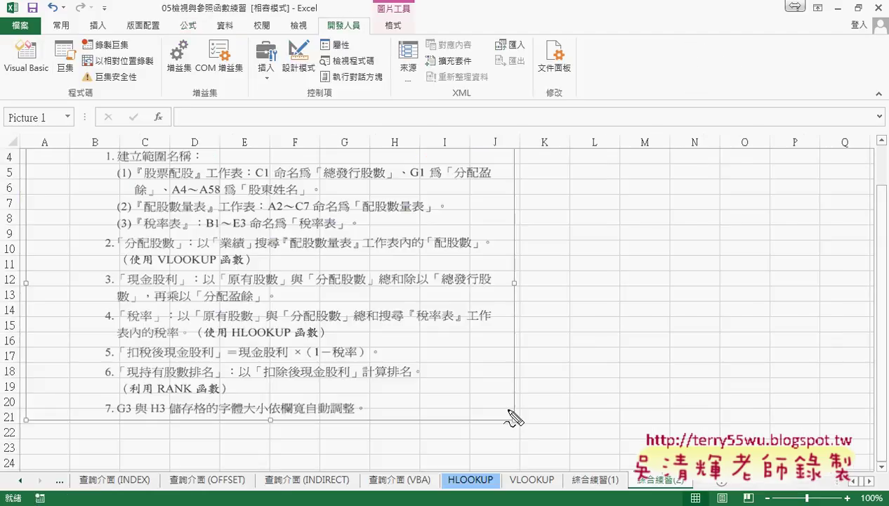
drag(228, 286, 362, 285)
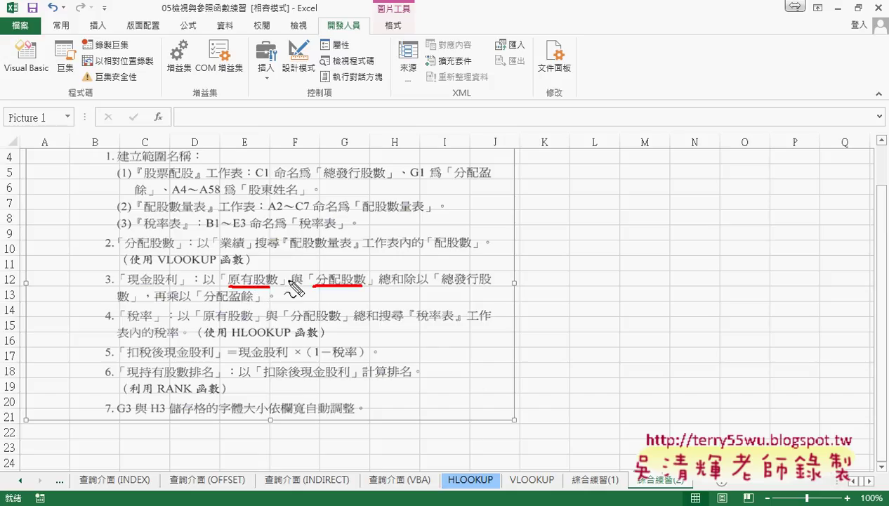
drag(226, 261, 222, 283)
mouse_move(289, 284)
mouse_down()
mouse_move(310, 283)
mouse_move(300, 288)
mouse_up()
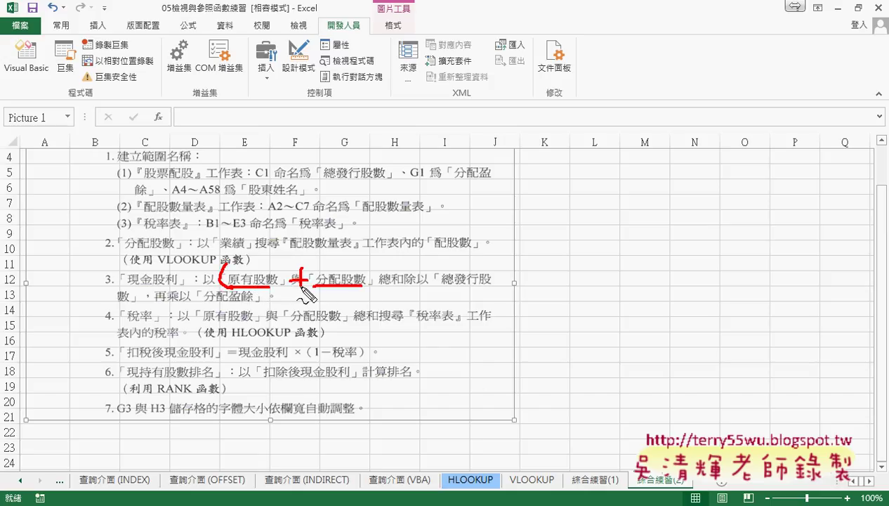
drag(363, 260, 365, 300)
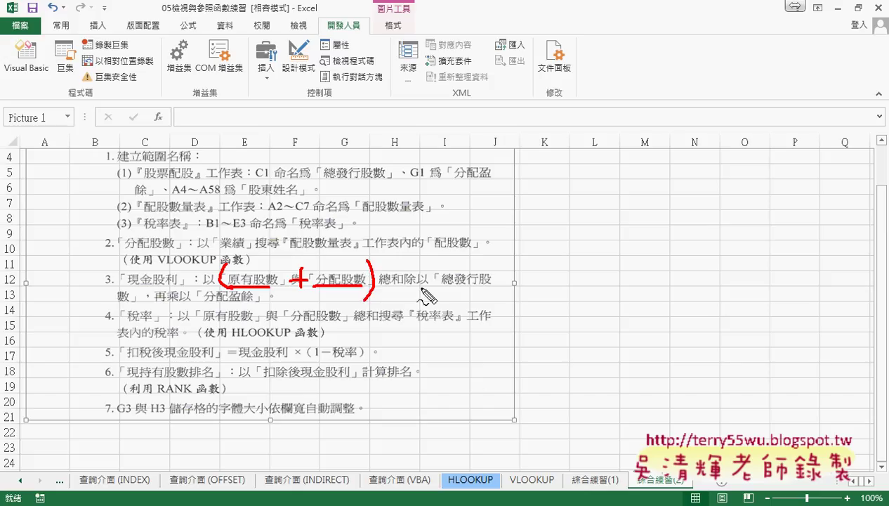
drag(418, 248, 381, 314)
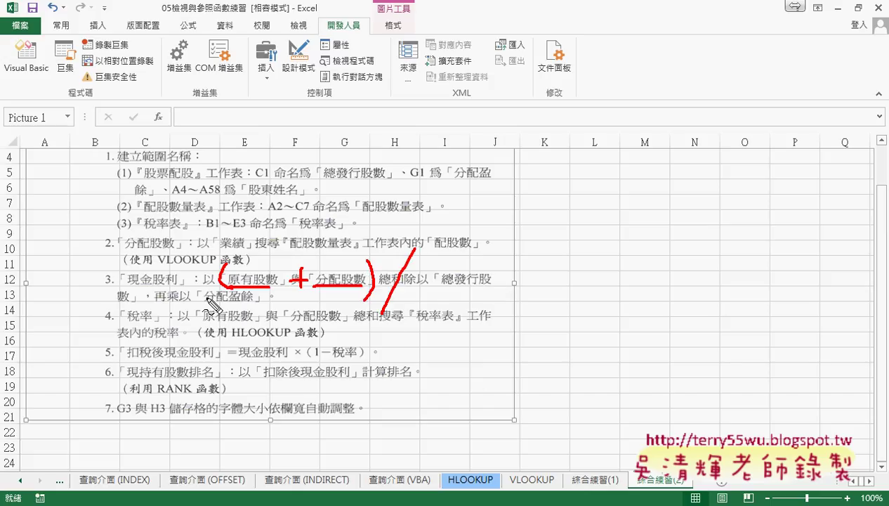
mouse_move(169, 286)
mouse_down()
mouse_move(169, 309)
mouse_move(184, 295)
mouse_move(180, 307)
mouse_up()
mouse_move(180, 283)
mouse_down()
mouse_move(158, 307)
mouse_move(260, 302)
mouse_up()
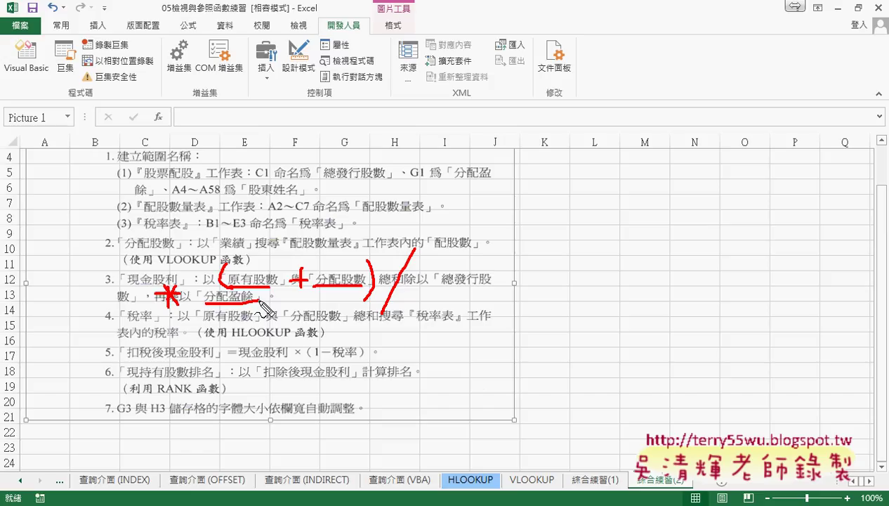
key(Escape)
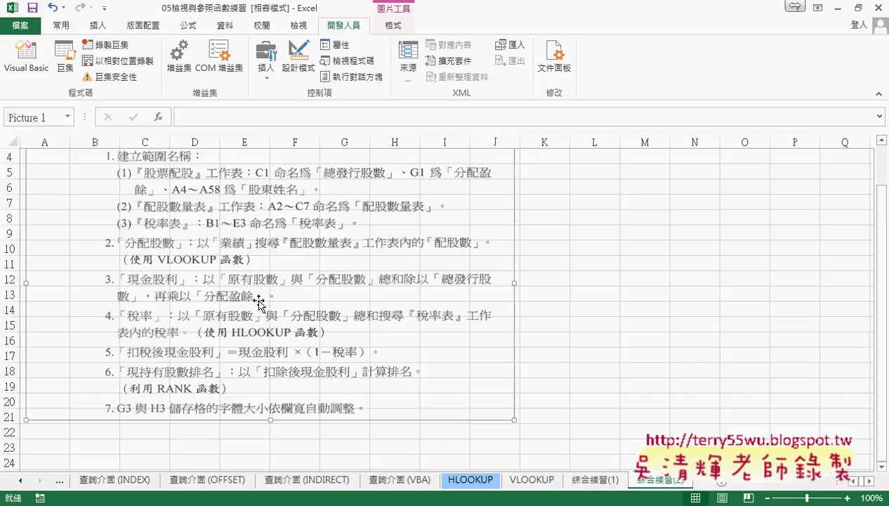
Start E4's formula as =原有股數+分配股數 using pasted names
key(ctrl+Tab)
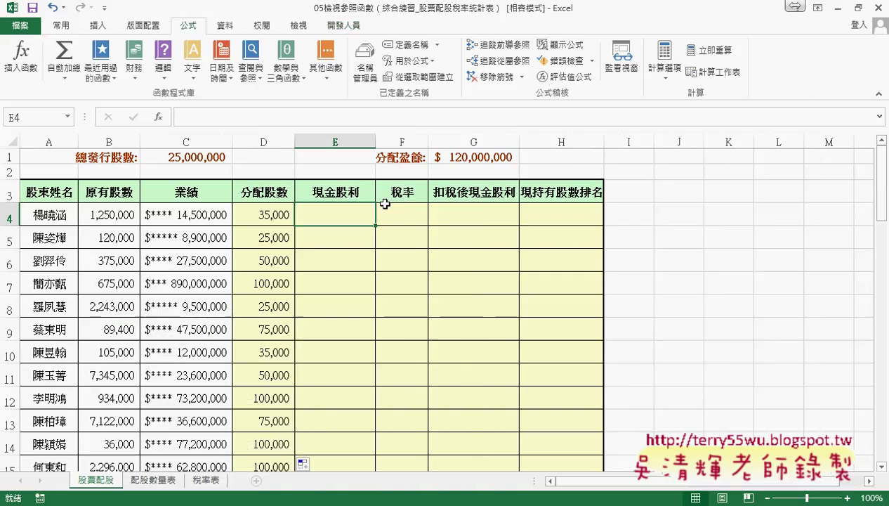
click(249, 117)
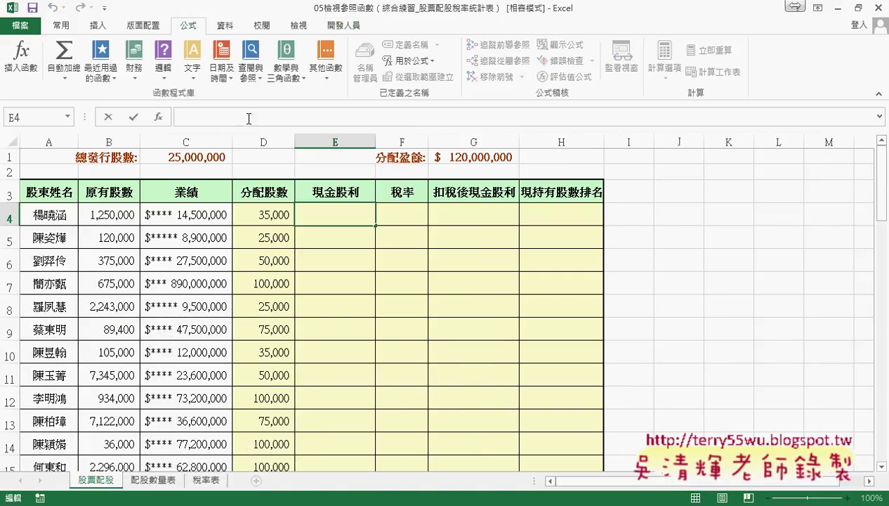
text(=)
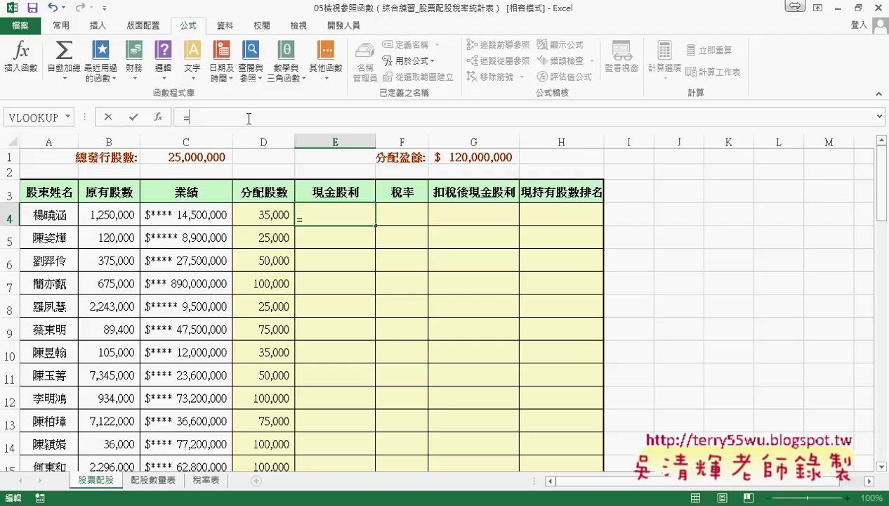
key(F3)
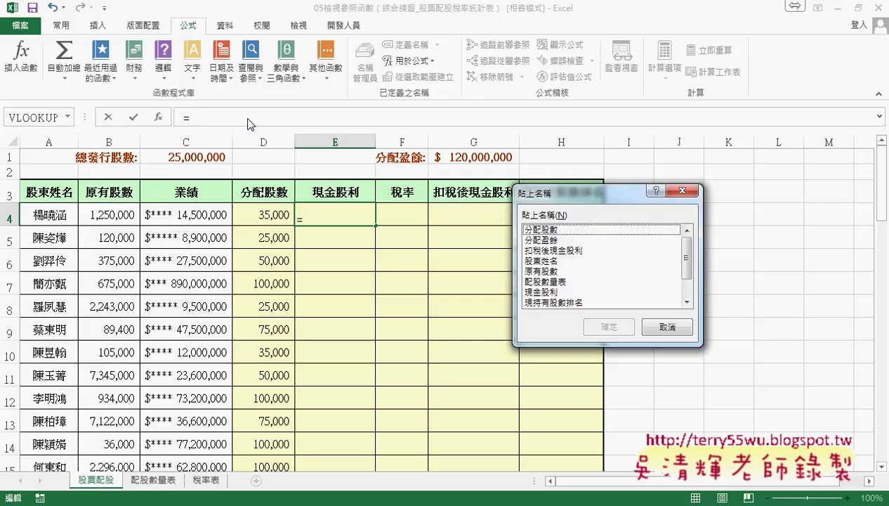
click(551, 270)
click(606, 327)
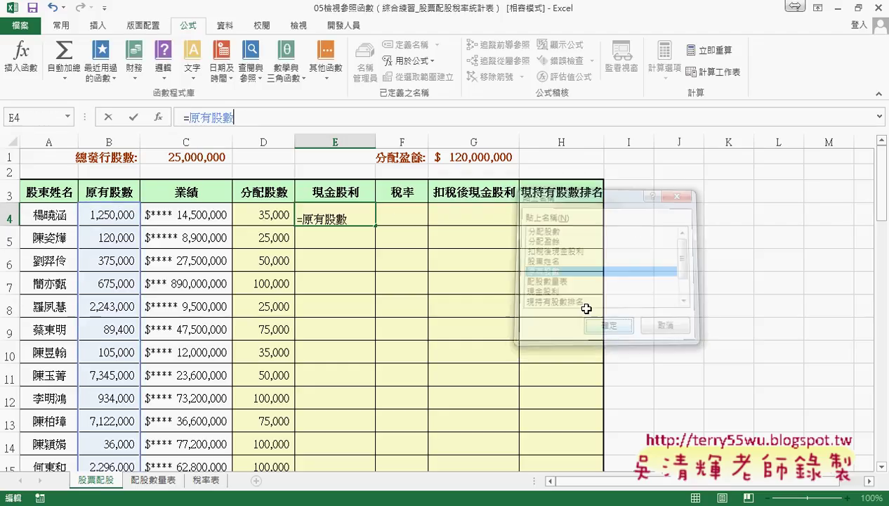
text(+)
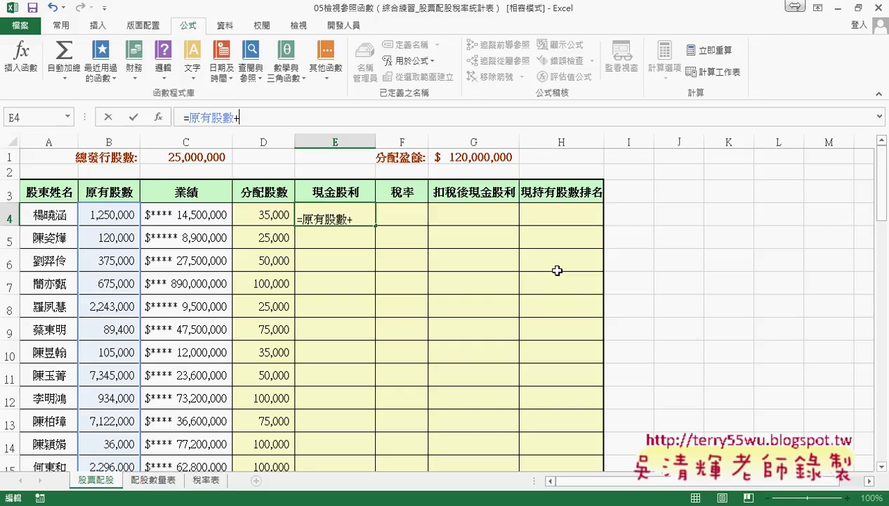
key(F3)
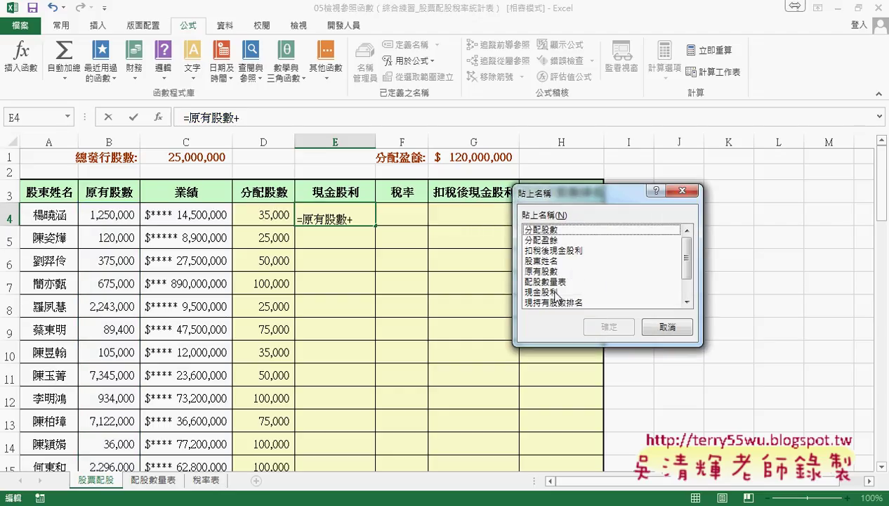
click(544, 229)
click(608, 327)
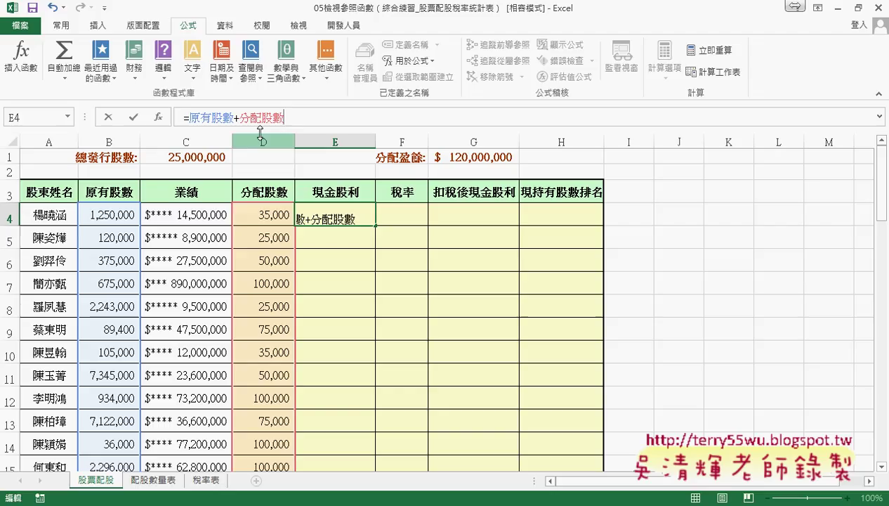
Bracket the sum, divide by 總發行股數, multiply by 分配盈餘, and enter the formula
click(191, 117)
text(()
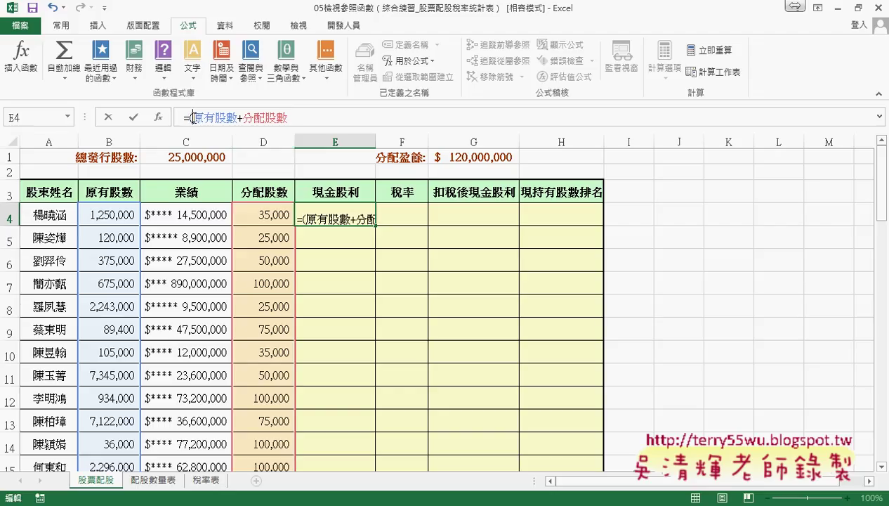
click(307, 119)
text())
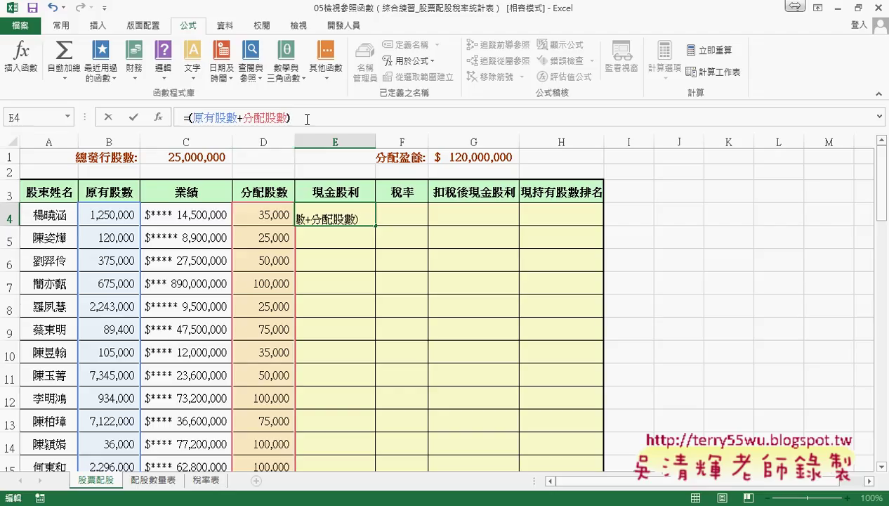
text(/)
key(F3)
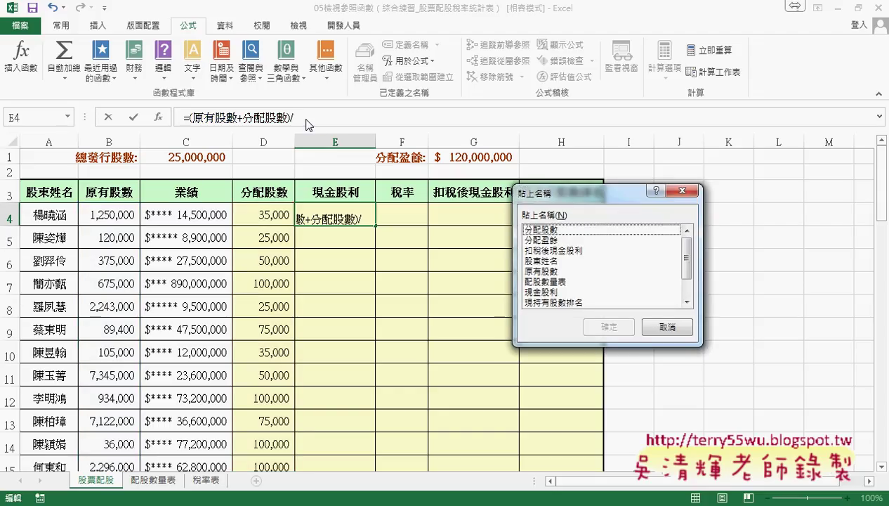
scroll(665, 243, down, 1)
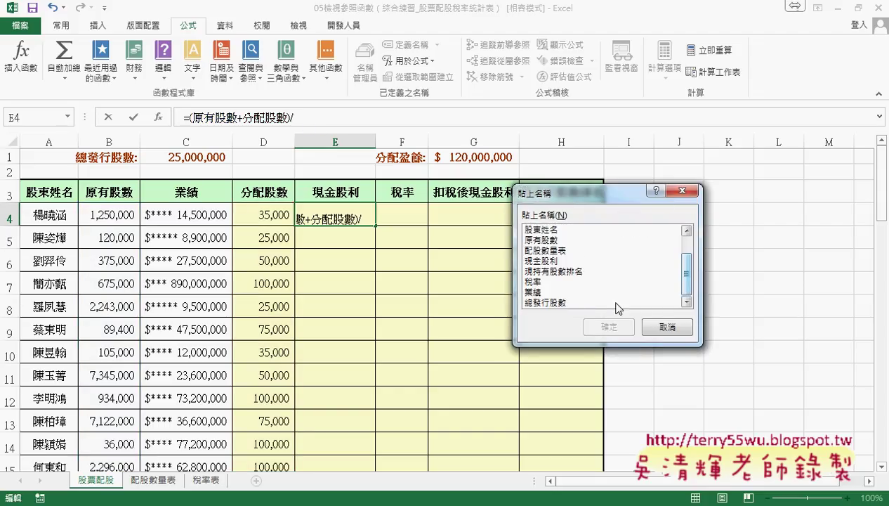
click(552, 302)
click(600, 327)
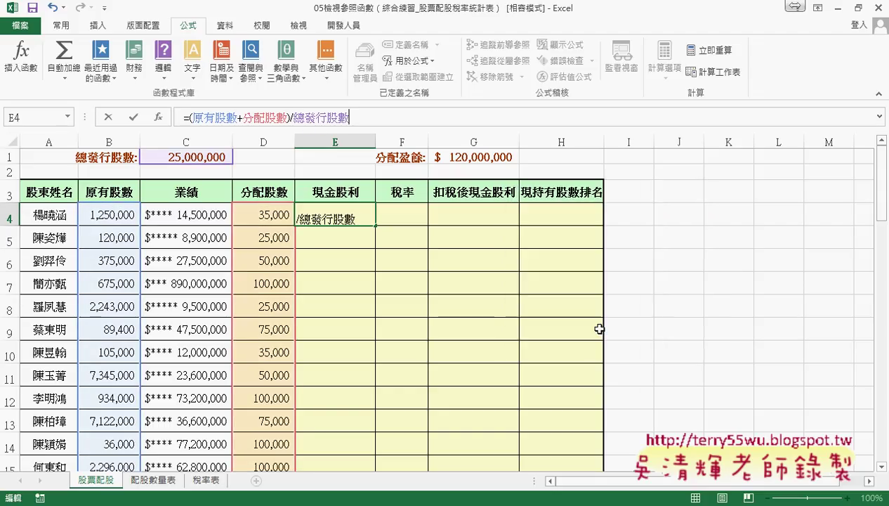
text(*)
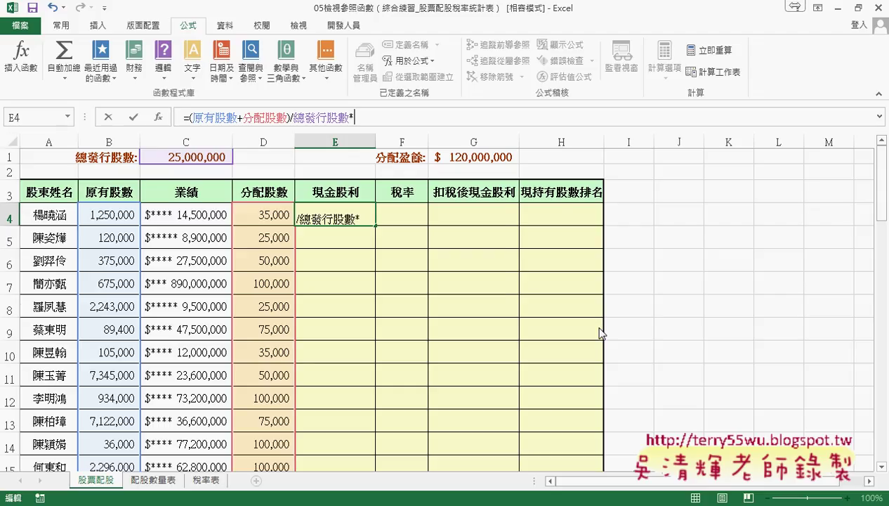
key(F3)
double_click(547, 240)
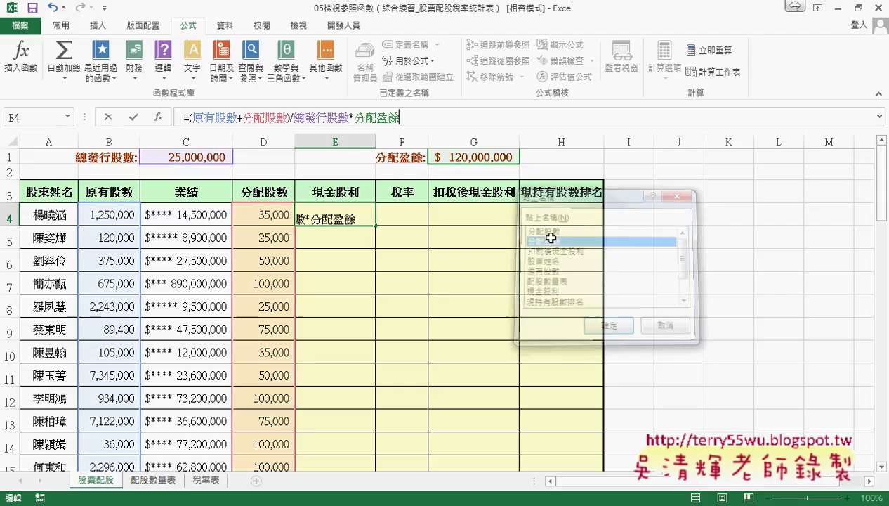
click(134, 117)
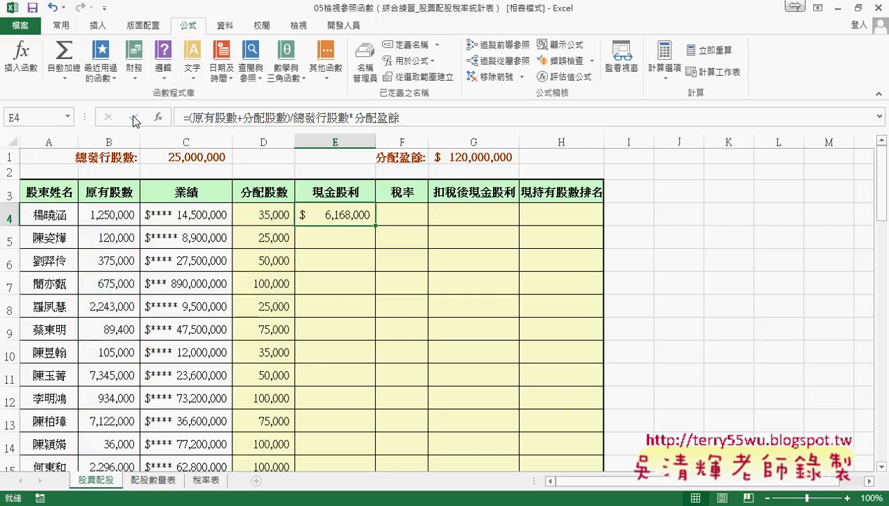
double_click(376, 225)
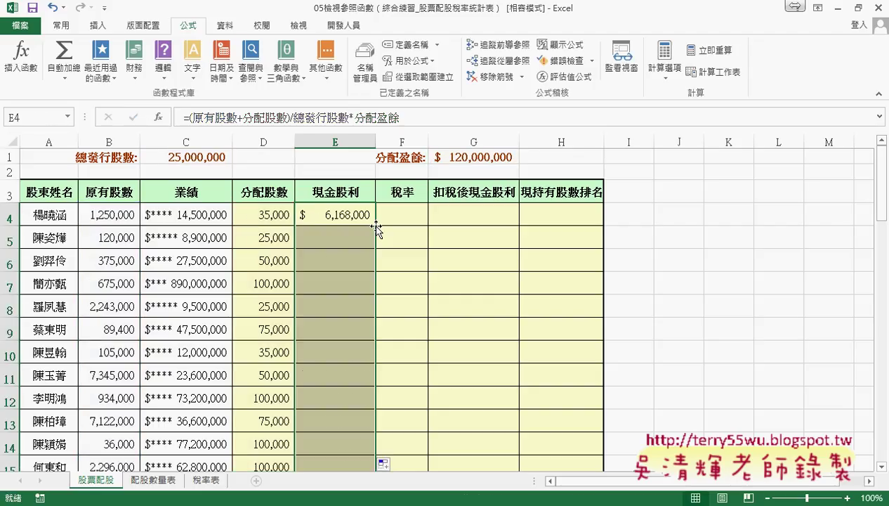
drag(397, 118, 144, 130)
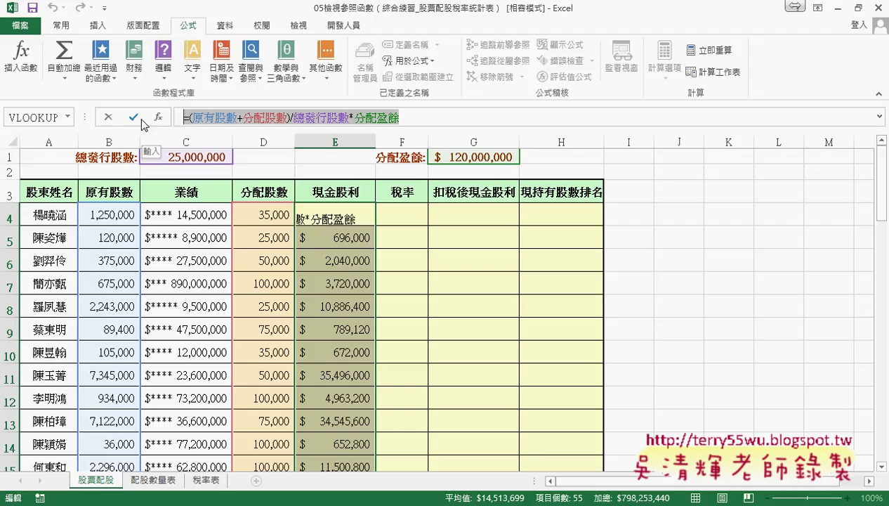
click(133, 116)
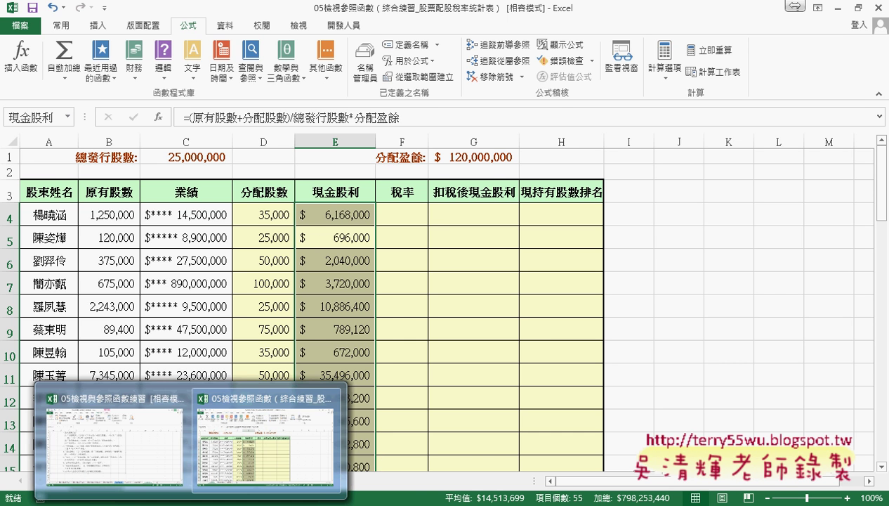
Mark rule 4's 原有股數+分配股數, HLOOKUP and 稅率表, rule 5's after-tax formula and rule 6's RANK
click(159, 463)
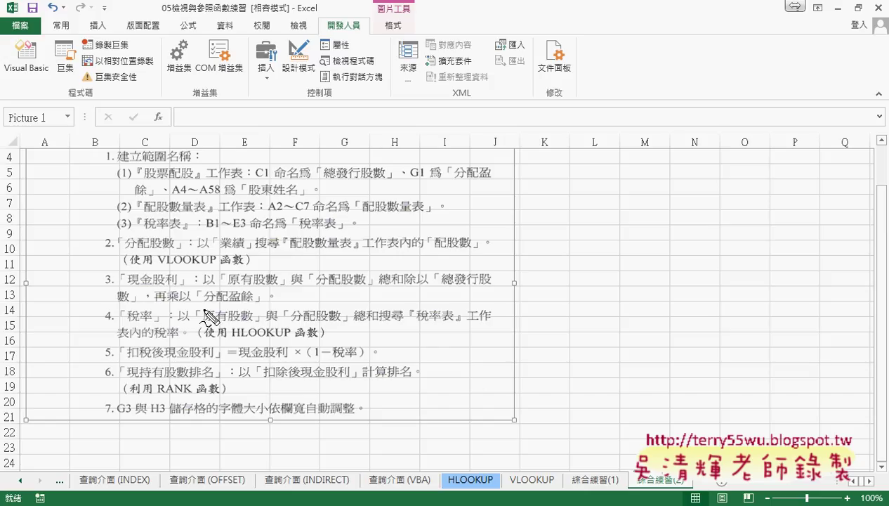
drag(271, 309, 279, 315)
drag(351, 303, 341, 322)
drag(197, 297, 190, 318)
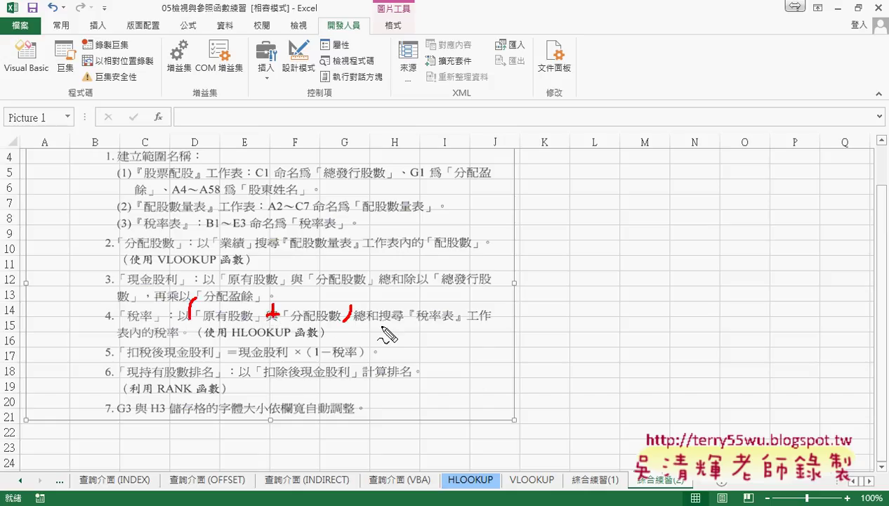
drag(232, 340, 283, 340)
drag(431, 321, 444, 322)
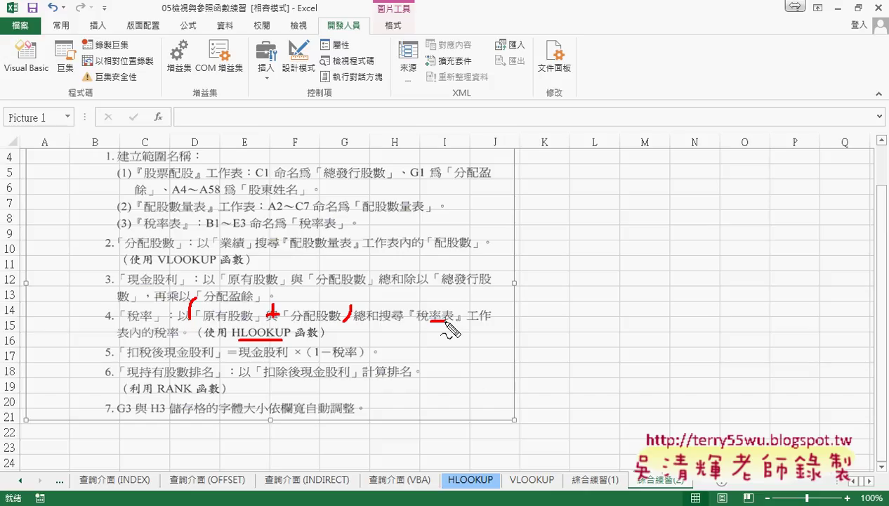
drag(229, 361, 354, 359)
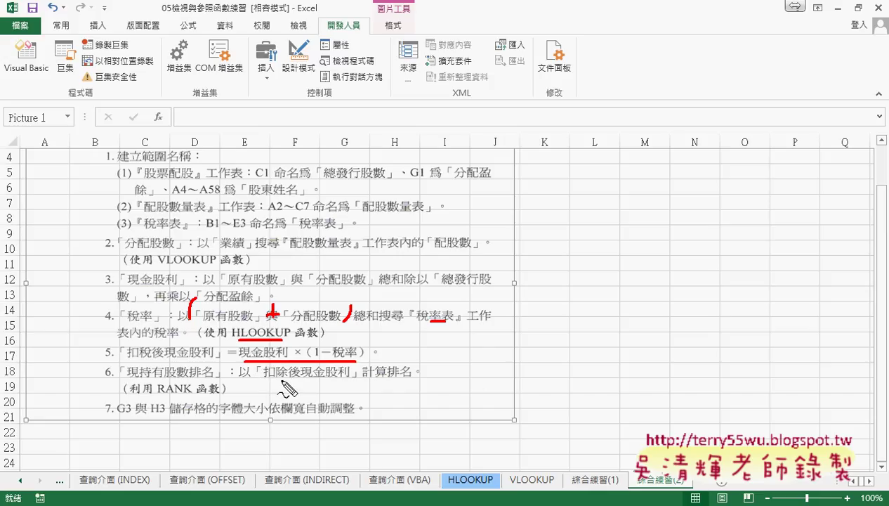
drag(150, 395, 191, 391)
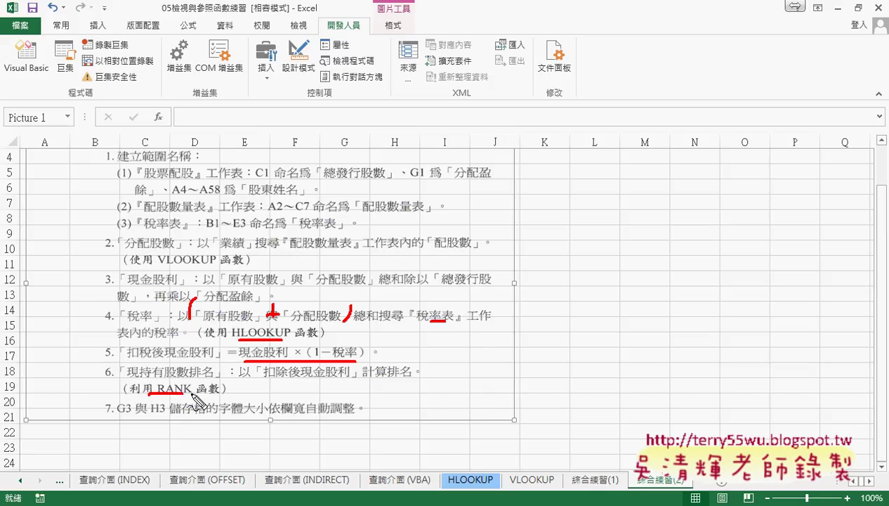